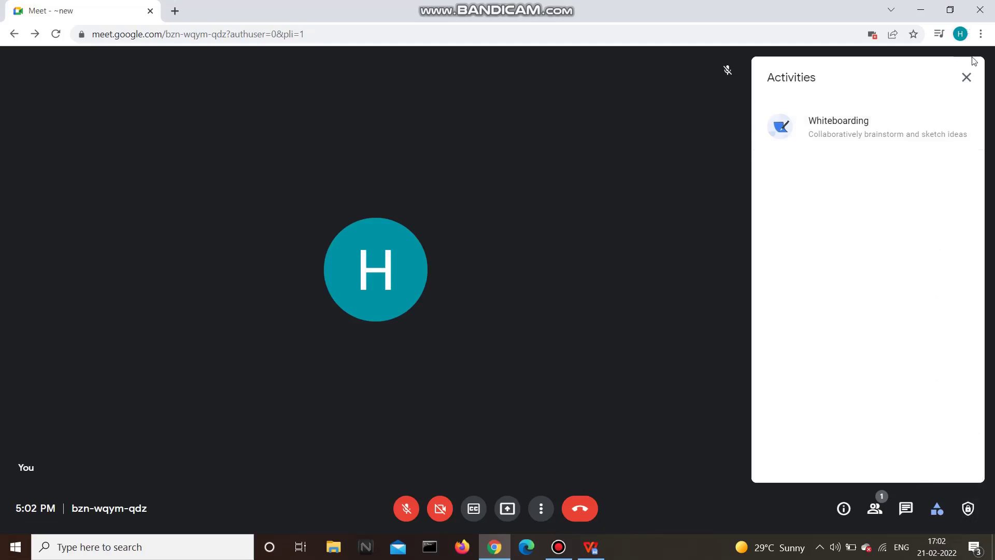
# - Close the Activities panel in the meeting and open a new browser tab
pyautogui.click(967, 77)
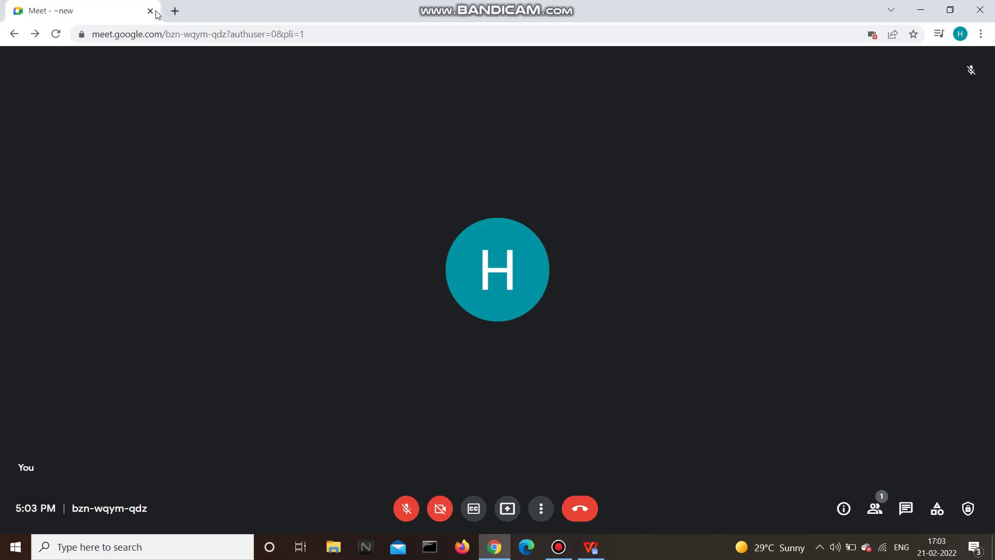
pyautogui.click(176, 11)
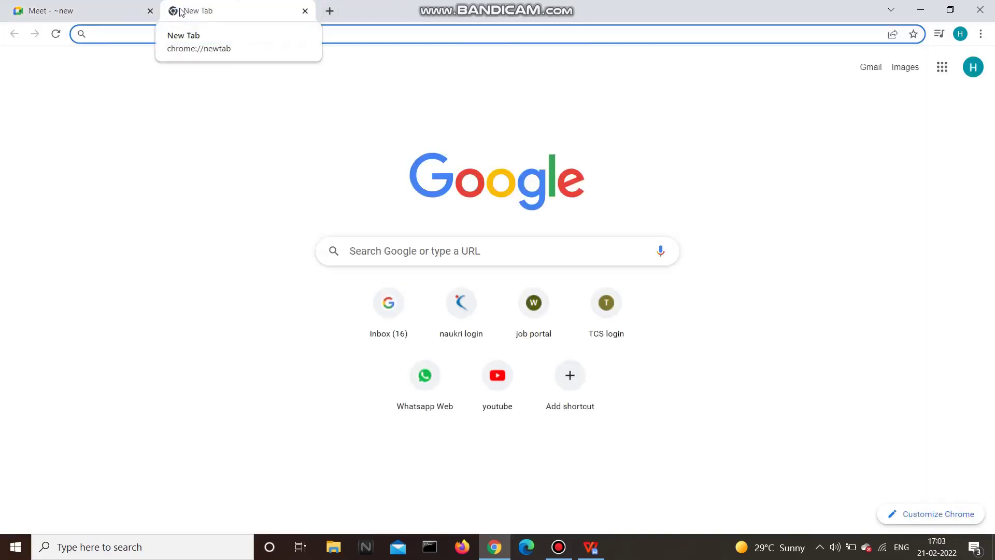
# - Switch to the Google Tricks document in WPS Office and highlight the Cal.new line for reading
pyautogui.click(922, 9)
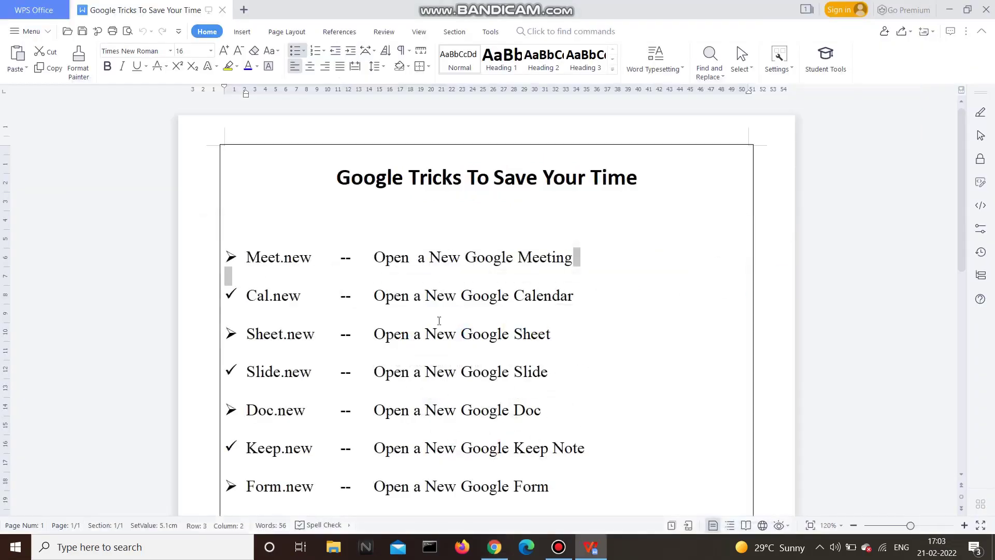
pyautogui.click(516, 295)
pyautogui.moveTo(581, 295); pyautogui.dragTo(238, 295)
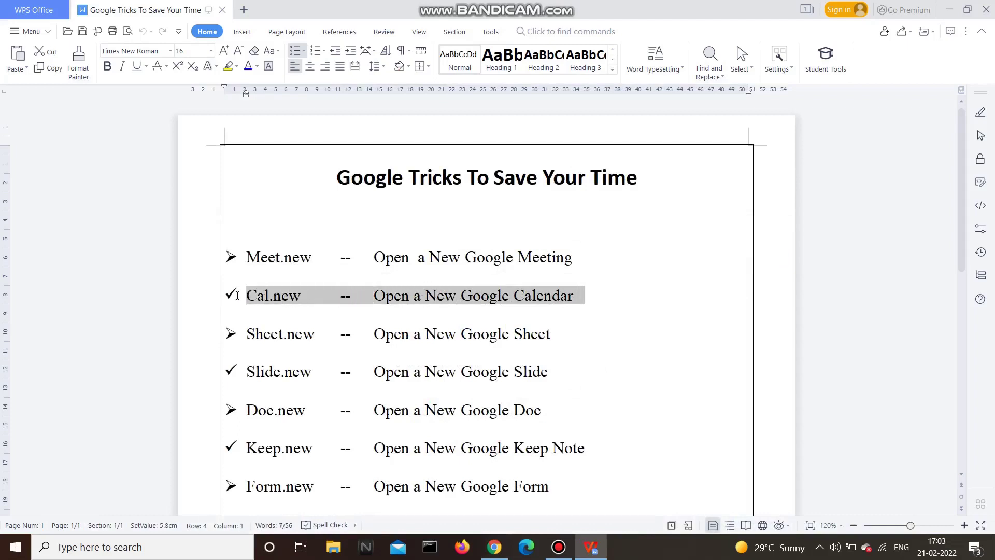
pyautogui.click(443, 285)
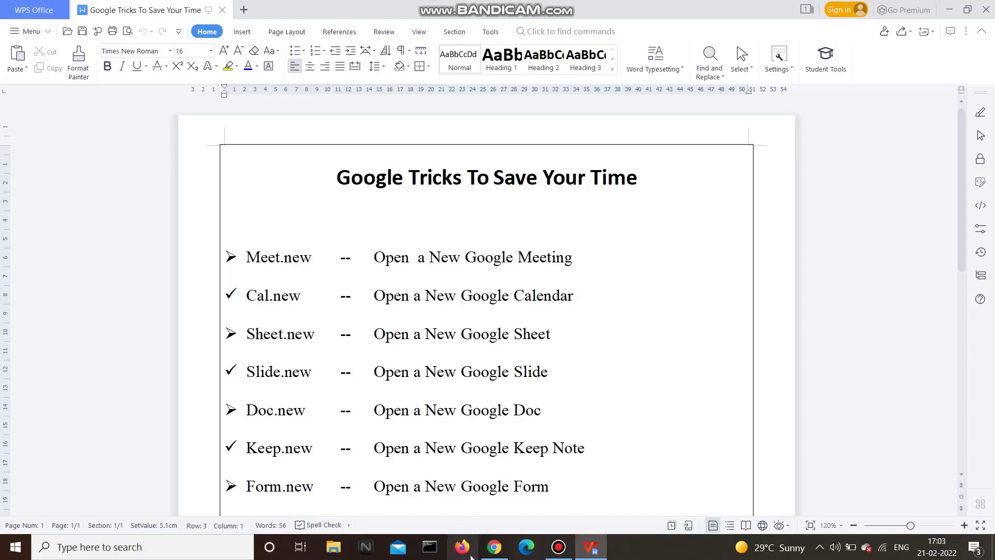
# - Switch to Chrome and start a new Google Calendar event through the address cal.new
pyautogui.click(494, 547)
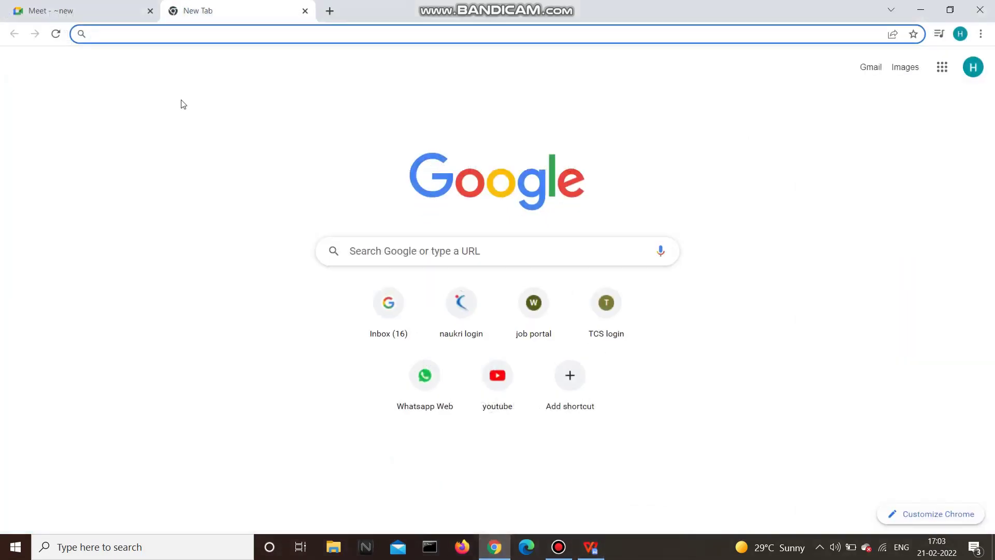
pyautogui.write('cal')
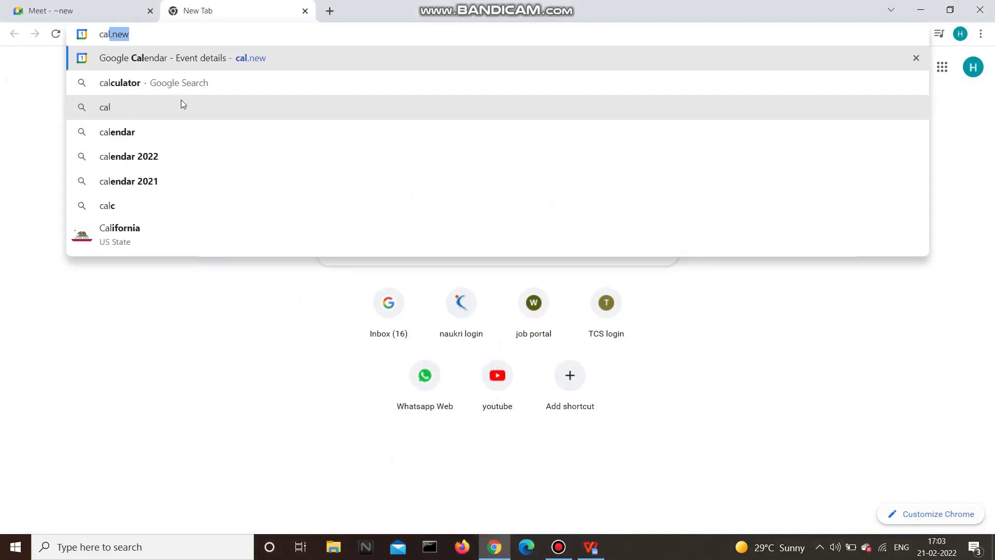
pyautogui.write('.n')
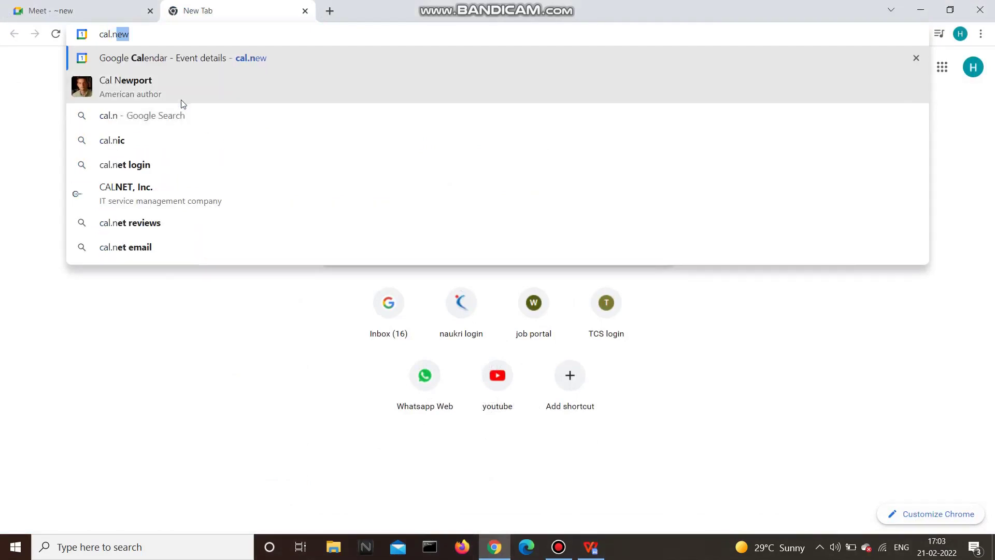
pyautogui.write('ew')
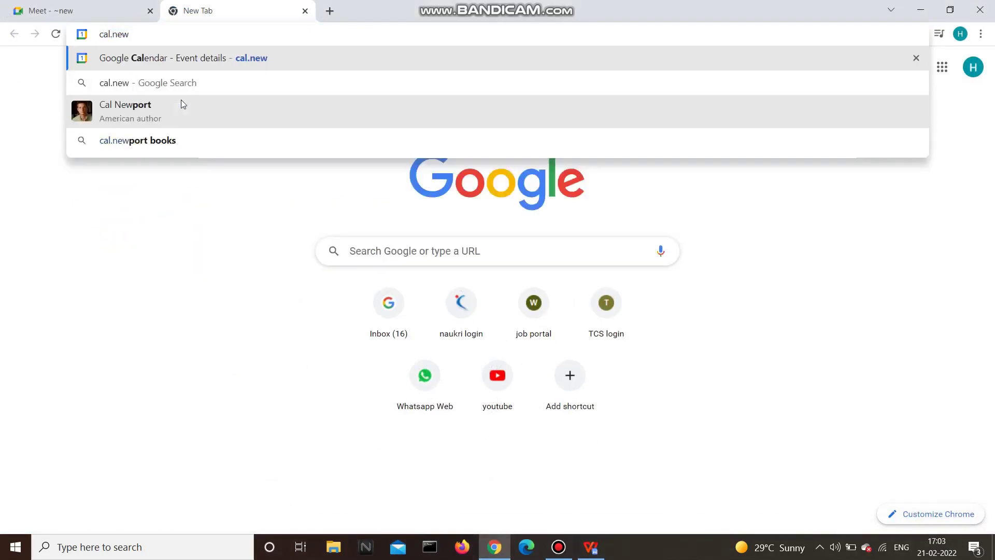
pyautogui.press('Return')
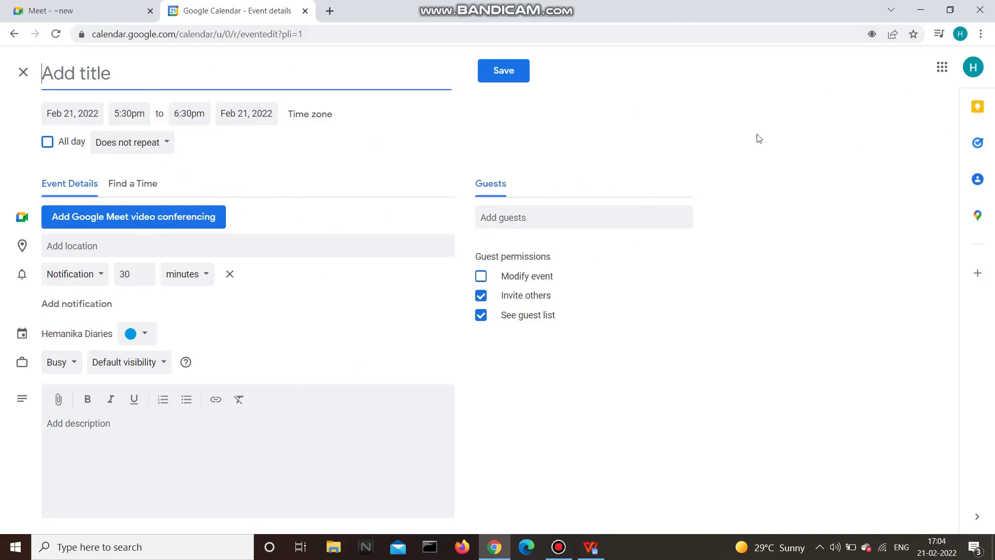
# - Leave the blank event to view the calendar's Create options, and close the calendar page
pyautogui.click(23, 71)
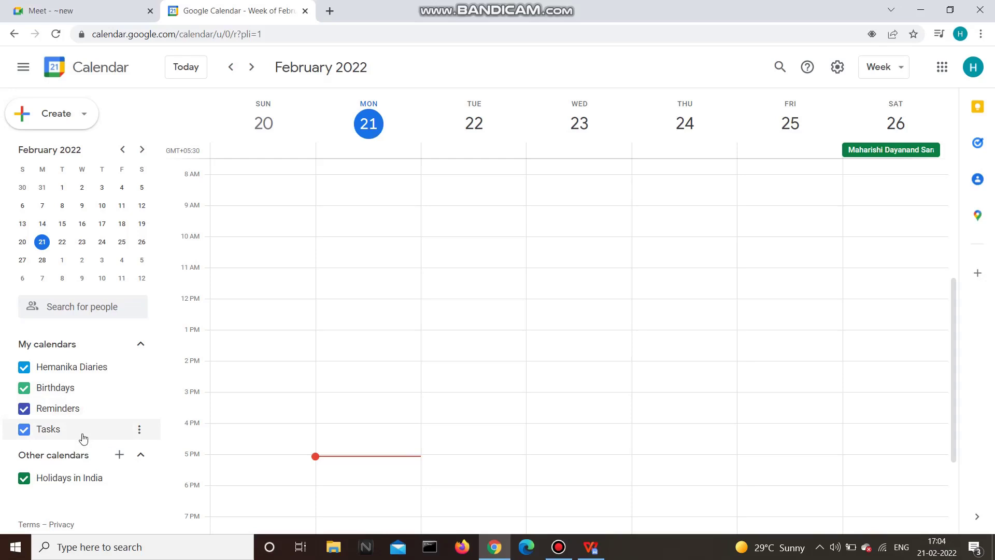
pyautogui.click(50, 118)
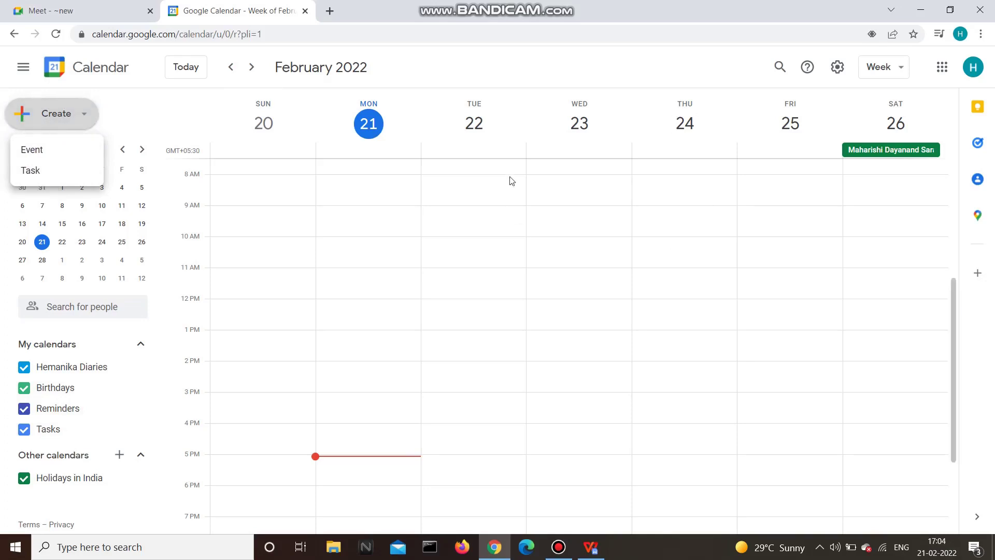
pyautogui.click(305, 11)
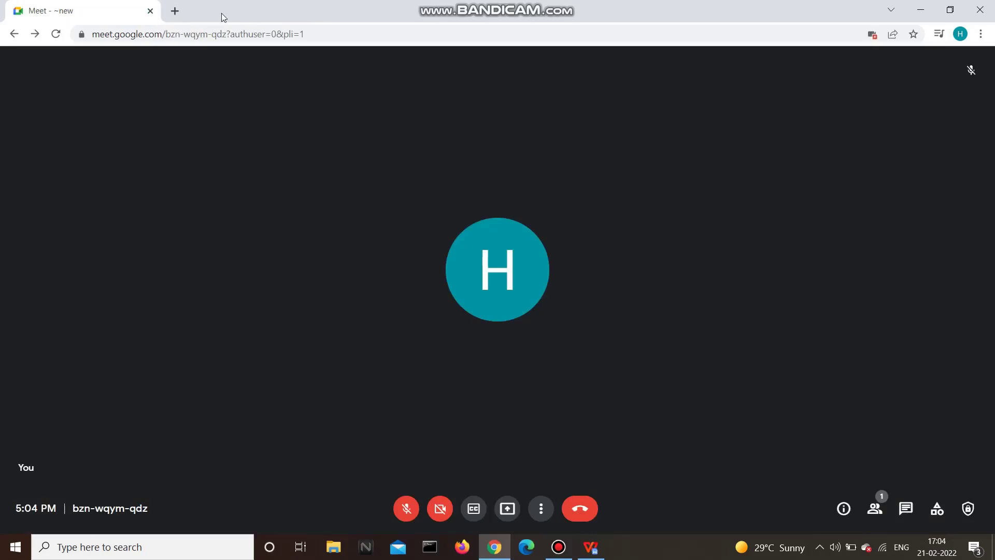
# - Open a new browser tab and highlight the Sheet.new description in the WPS Office tricks document
pyautogui.click(177, 11)
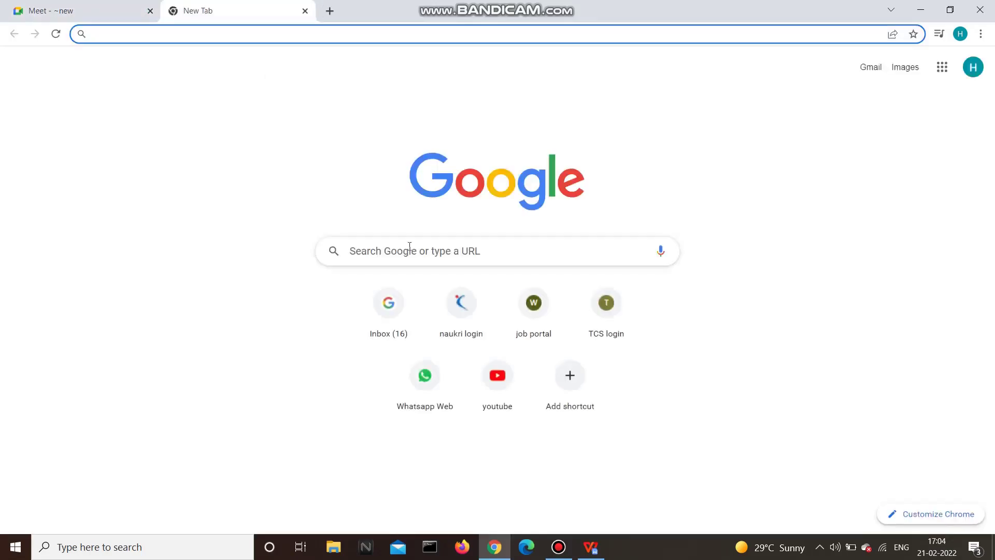
pyautogui.hotkey('alt', 'Tab')
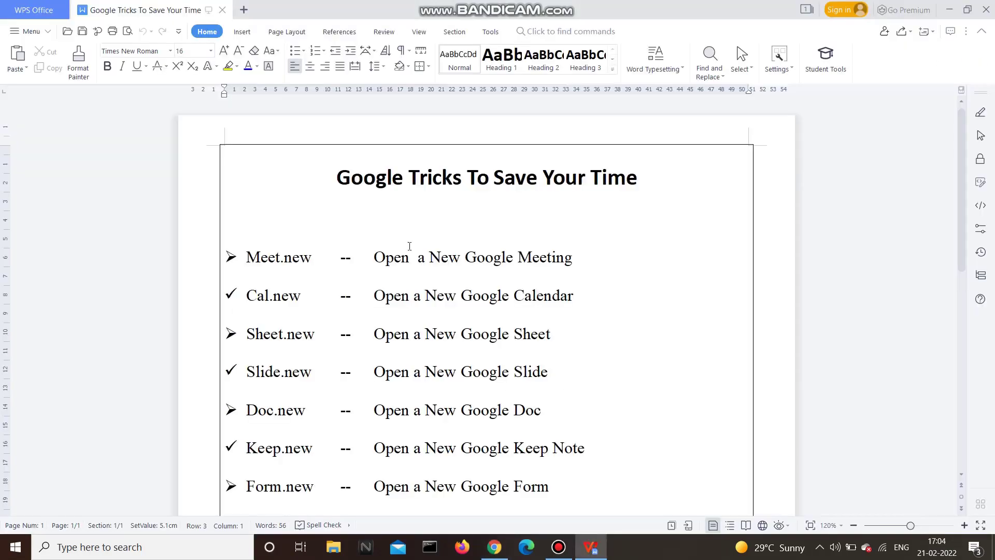
pyautogui.click(566, 332)
pyautogui.moveTo(566, 331); pyautogui.dragTo(405, 336)
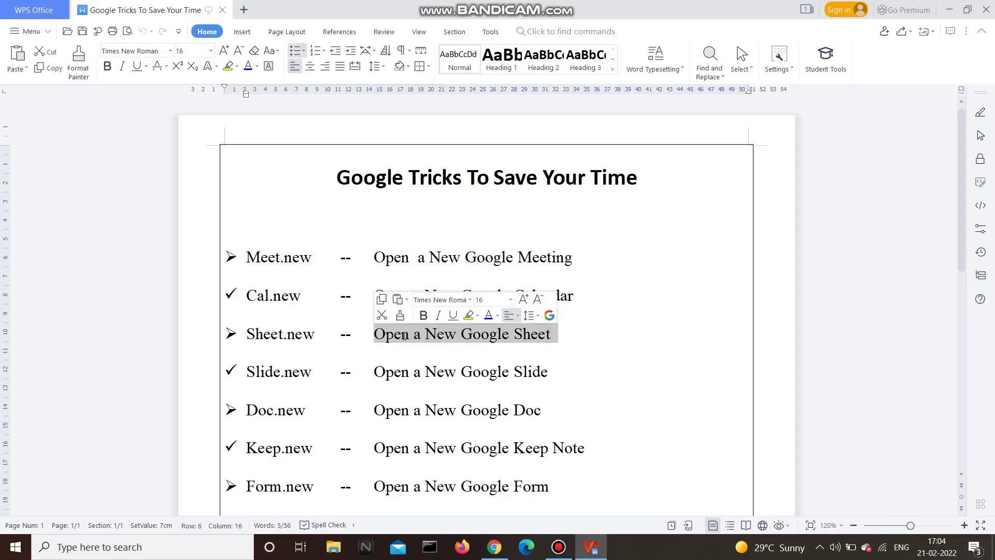
pyautogui.click(404, 336)
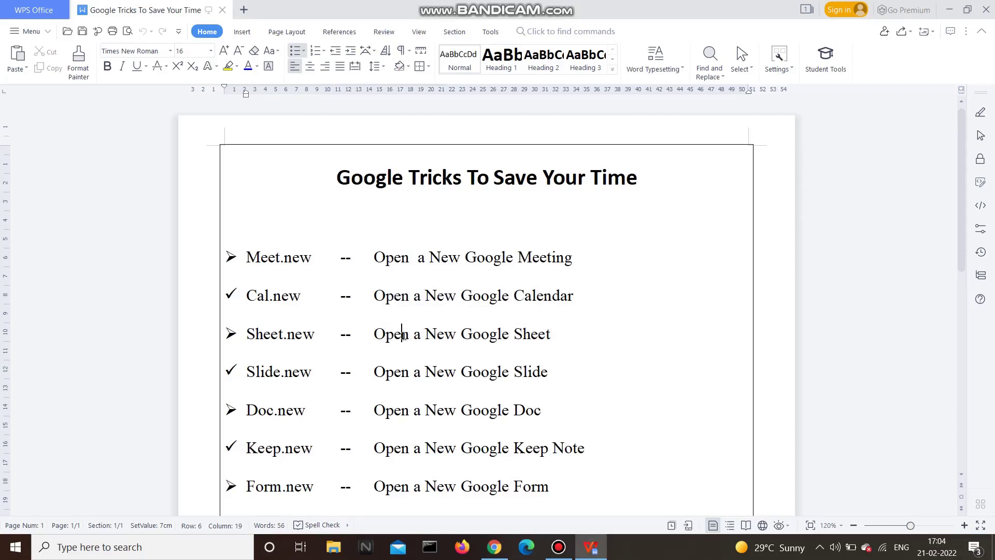
# - Return to Chrome and create a blank Google Sheets spreadsheet through the address sheet.new
pyautogui.hotkey('alt', 'Tab')
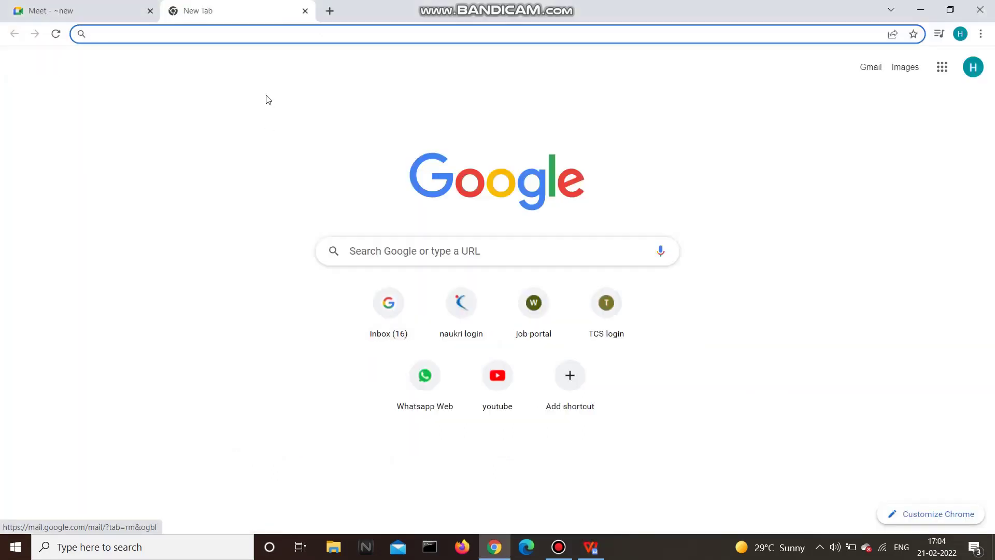
pyautogui.write('sheet.new')
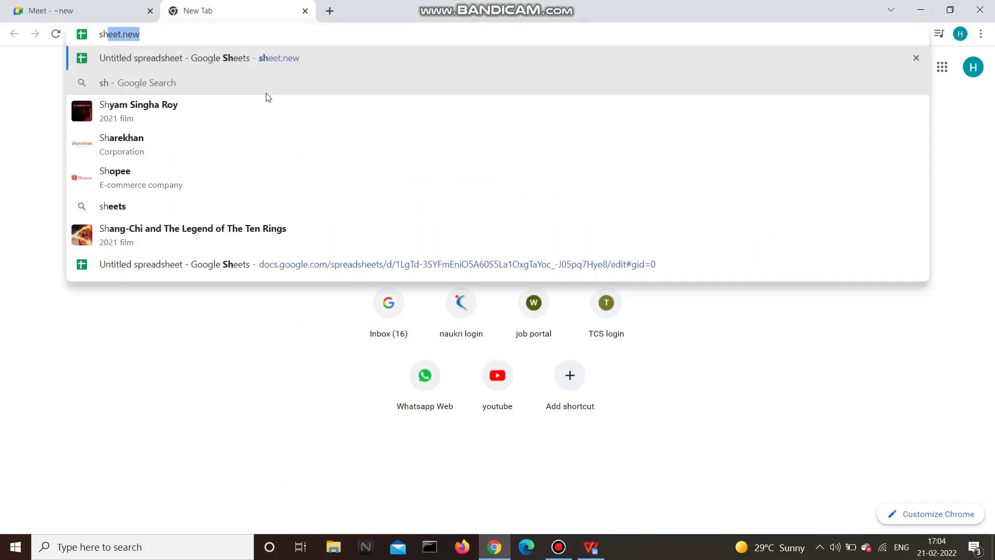
pyautogui.press('Return')
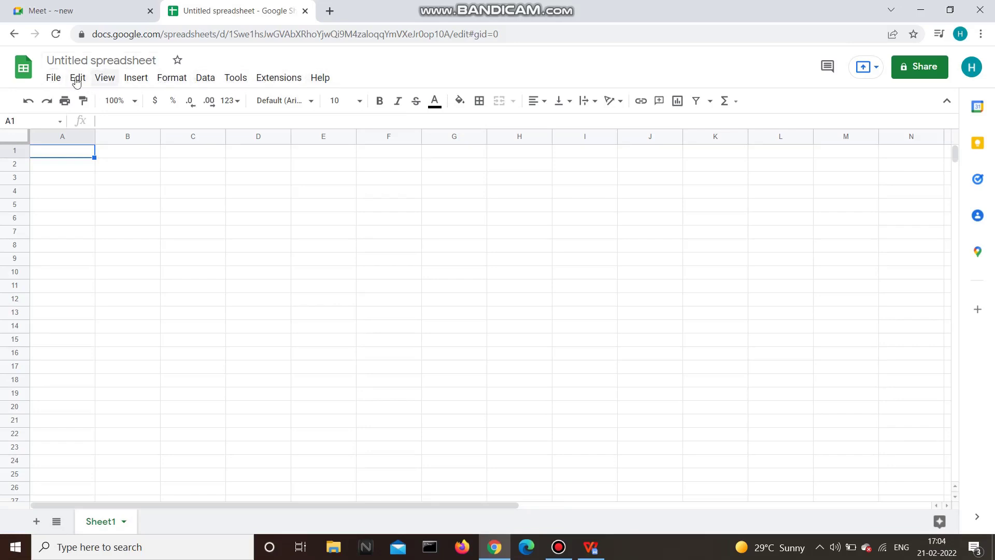
# - Look through the spreadsheet's file commands, including the Share and Download options, without applying any
pyautogui.click(60, 80)
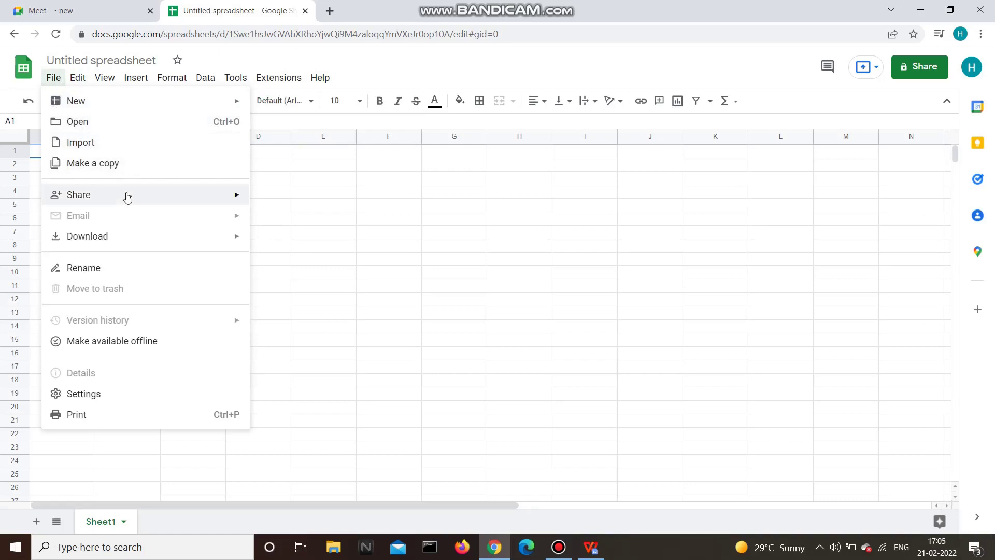
pyautogui.moveTo(126, 198)
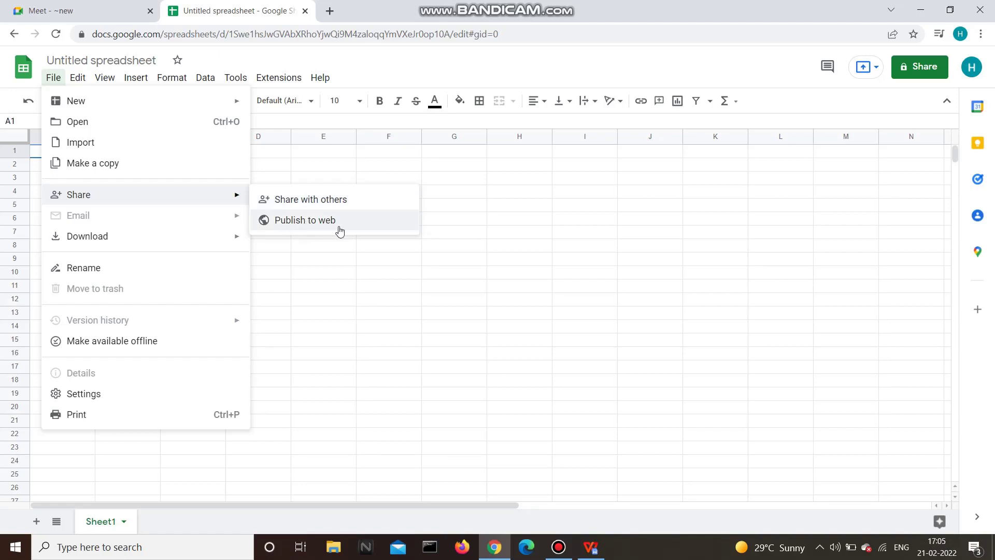
pyautogui.moveTo(195, 239)
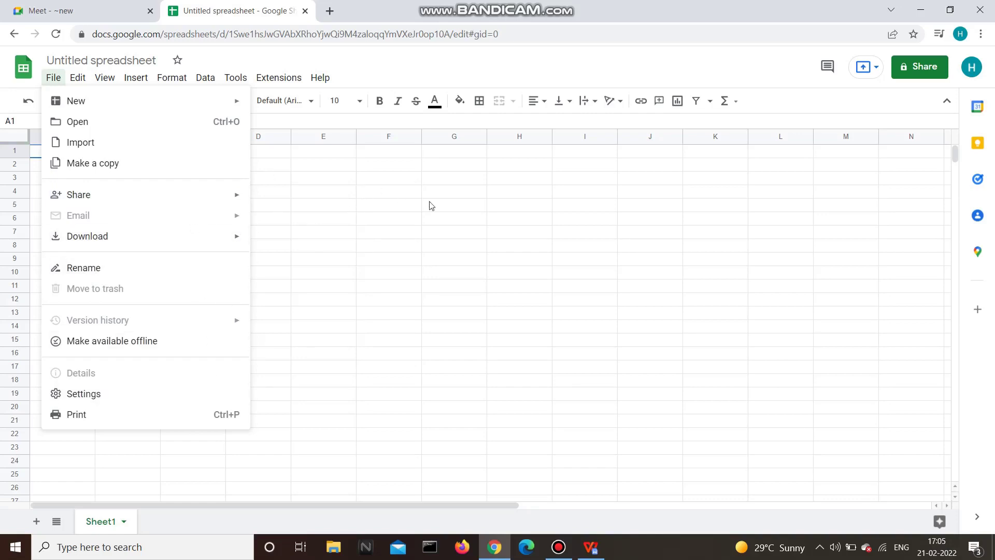
pyautogui.click(510, 238)
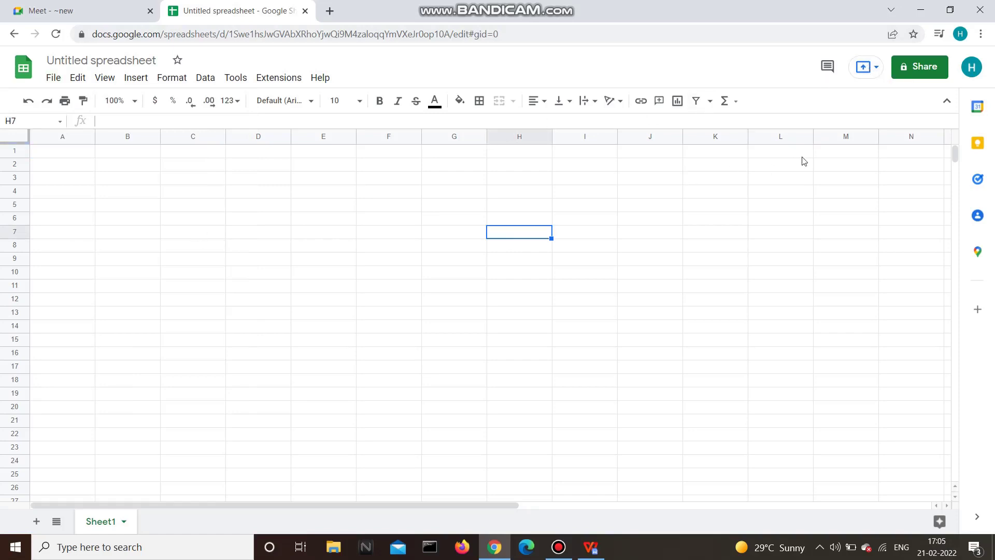
# - View the options for presenting the spreadsheet to a meeting and its comments, closing both without changes
pyautogui.click(869, 71)
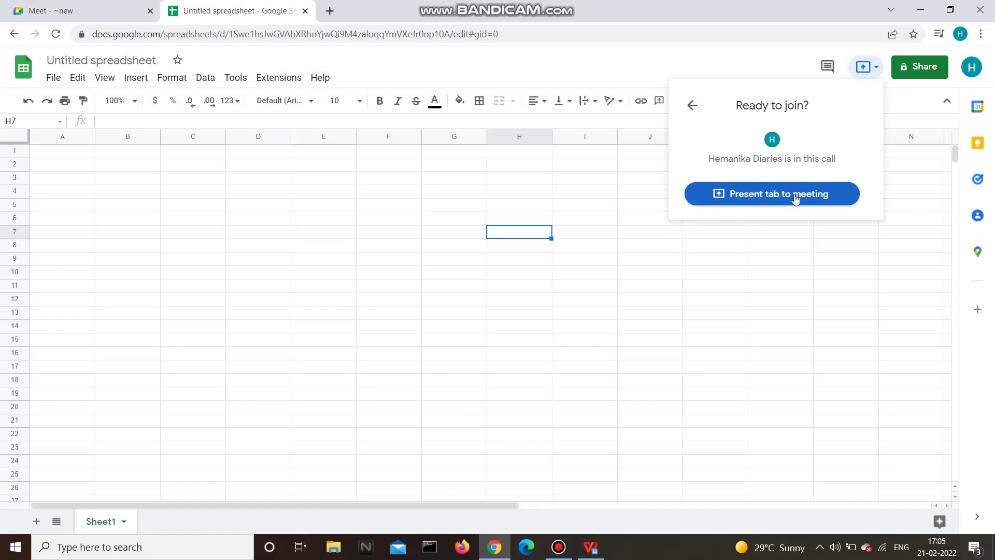
pyautogui.click(697, 116)
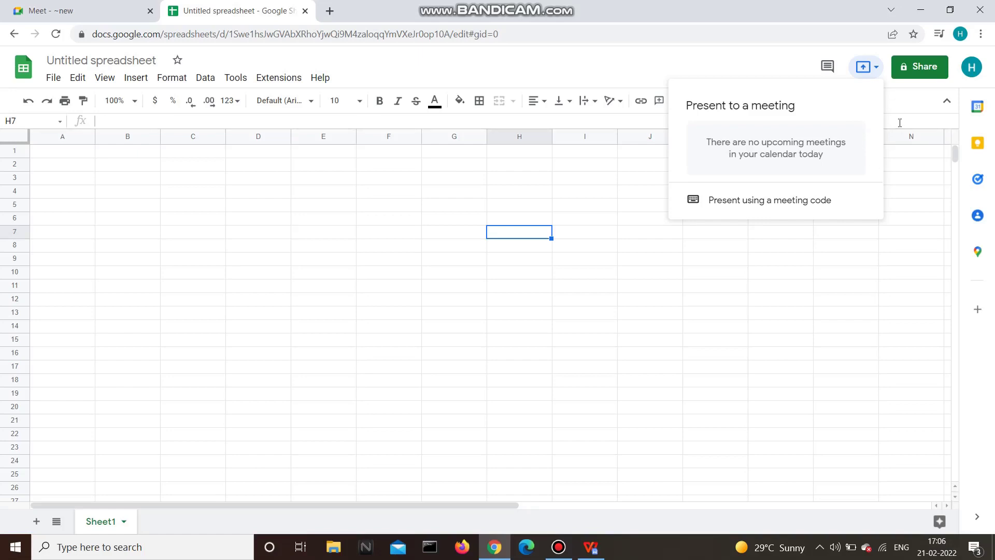
pyautogui.click(817, 68)
pyautogui.click(816, 67)
pyautogui.click(818, 67)
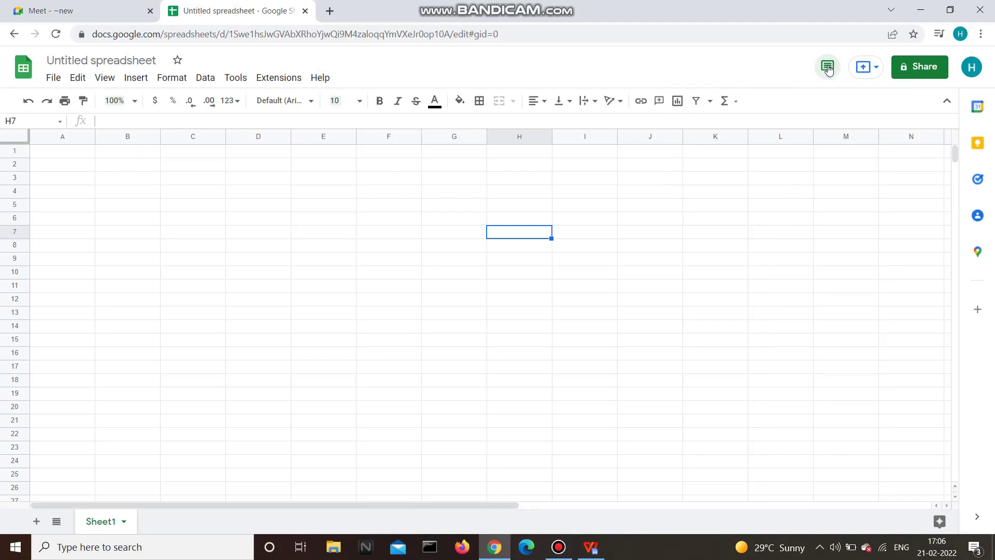
pyautogui.click(829, 69)
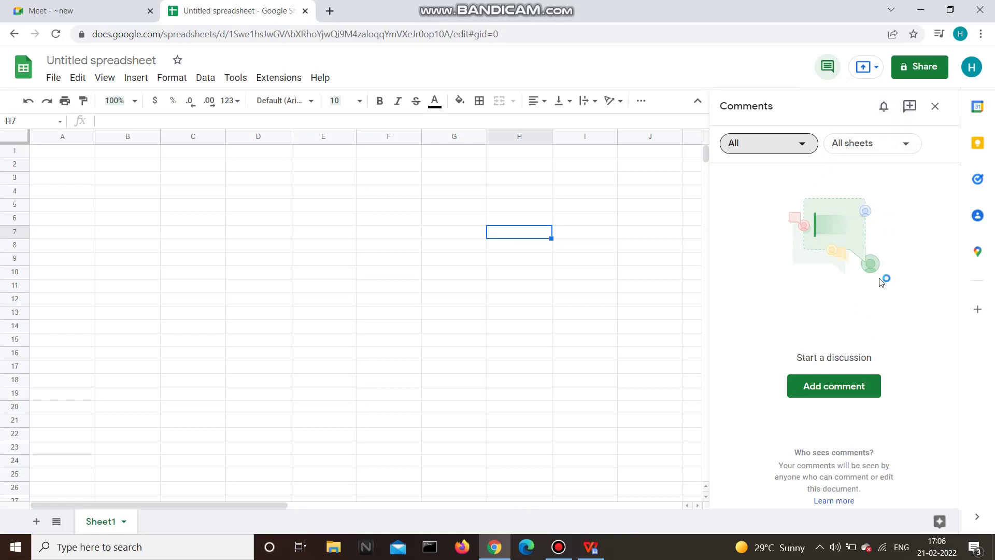
pyautogui.click(936, 107)
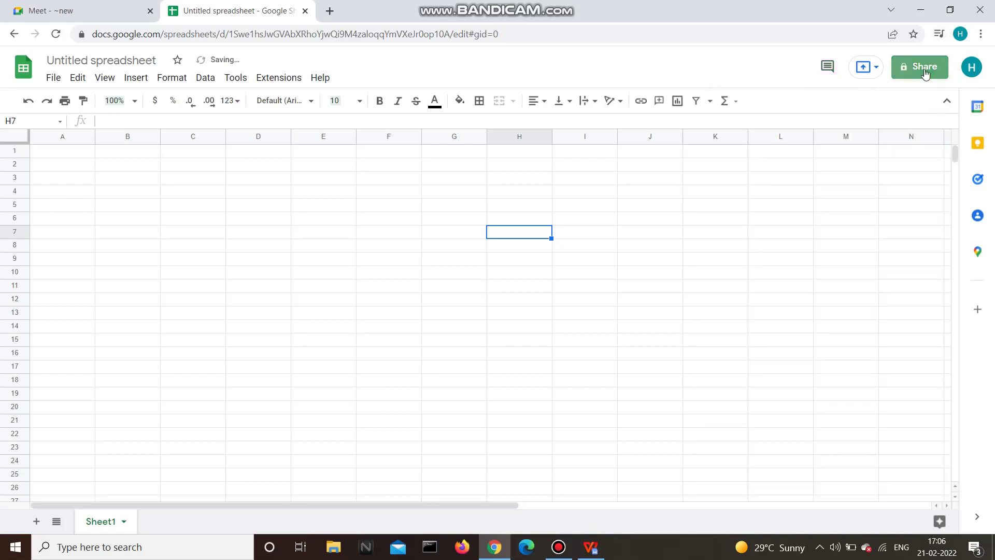
# - View the spreadsheet's sharing and link options, skipping the naming request, and close them without sharing
pyautogui.click(925, 70)
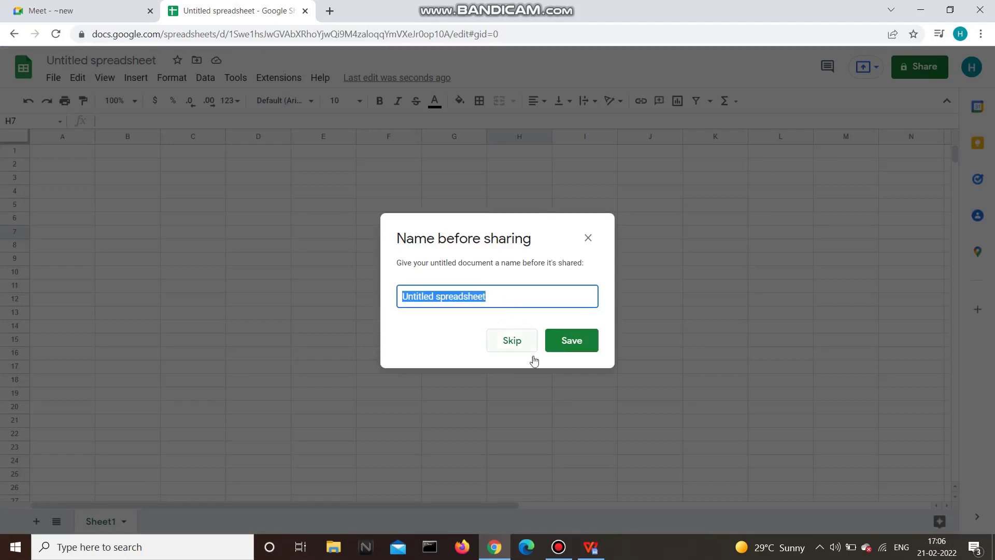
pyautogui.click(512, 339)
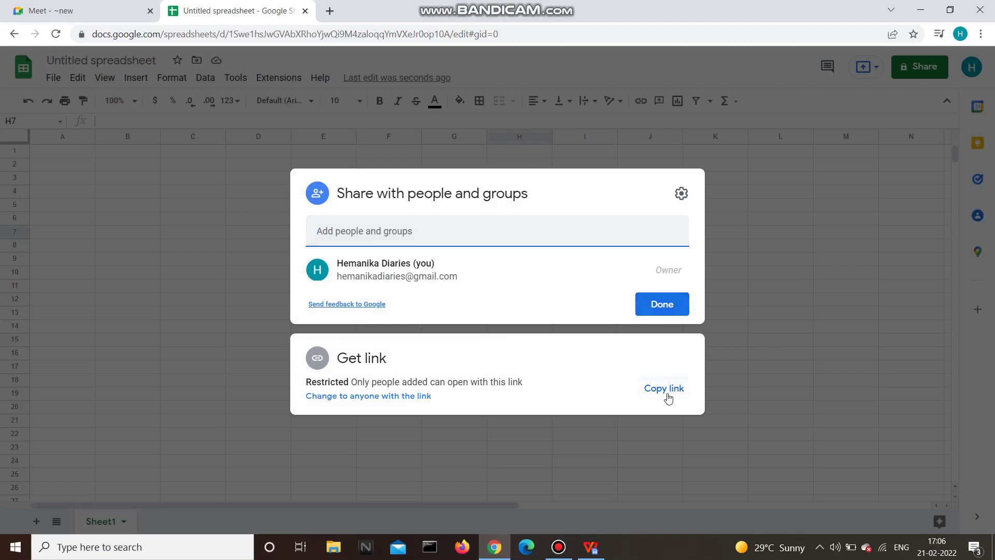
pyautogui.click(741, 260)
pyautogui.click(742, 256)
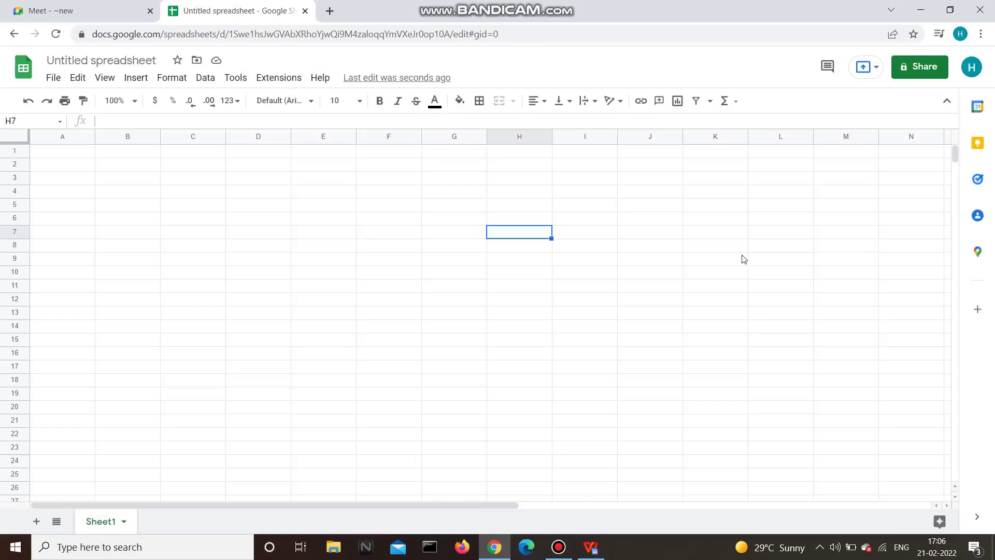
# - Open a new browser tab, highlight the Slide.new description in the WPS Office tricks document, and return to Chrome
pyautogui.click(330, 11)
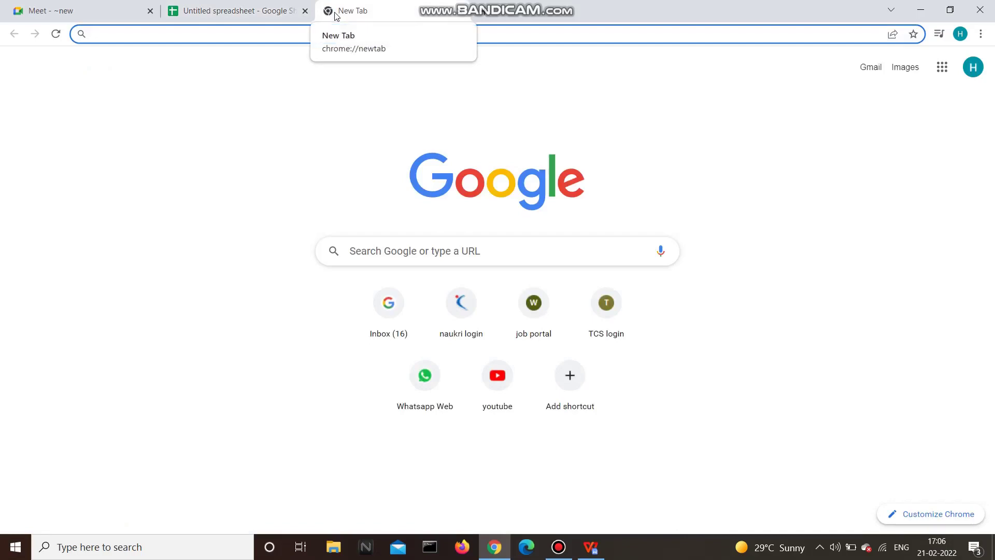
pyautogui.hotkey('alt', 'Tab')
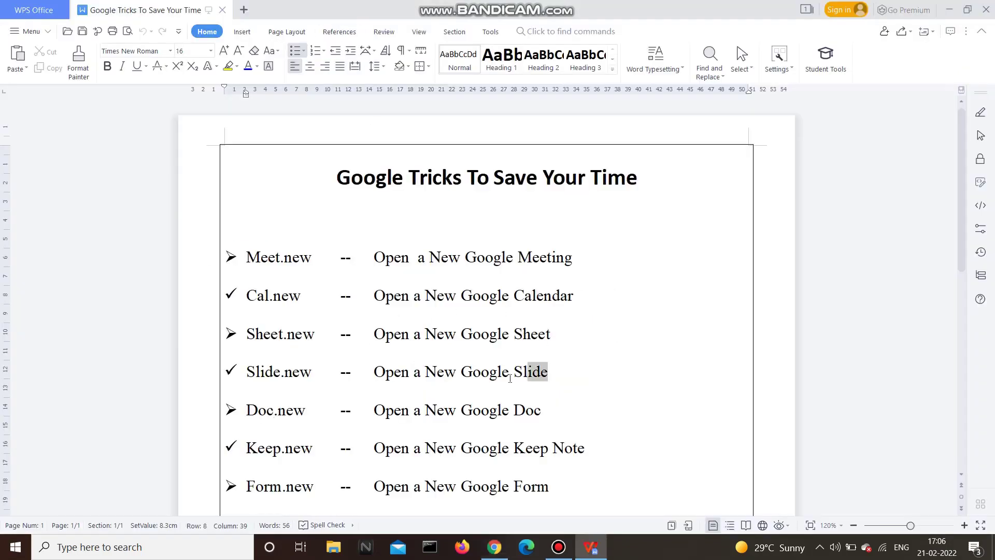
pyautogui.moveTo(549, 373); pyautogui.dragTo(412, 380)
pyautogui.click(412, 380)
pyautogui.hotkey('alt', 'Tab')
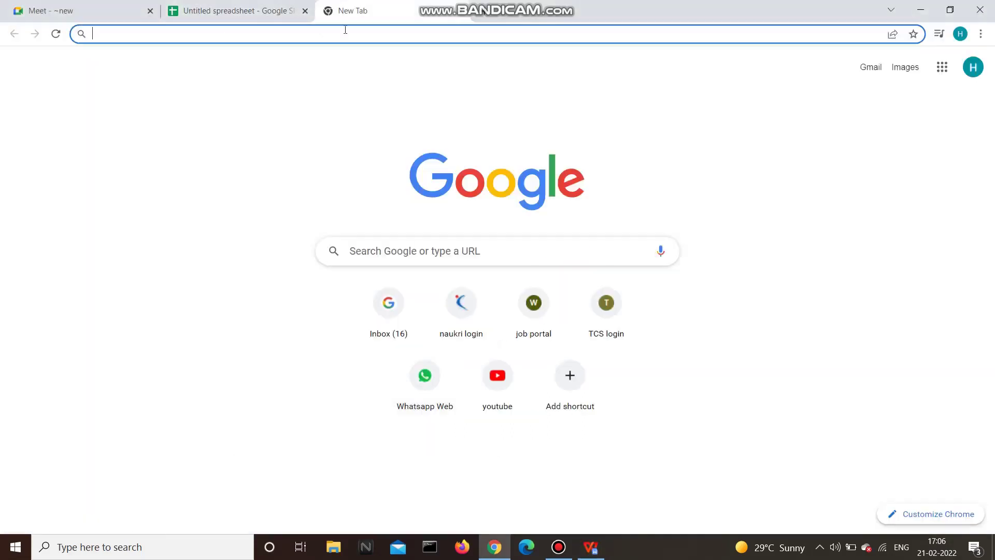
# - Open a new Google Slides presentation using the slide.new address
pyautogui.click(345, 29)
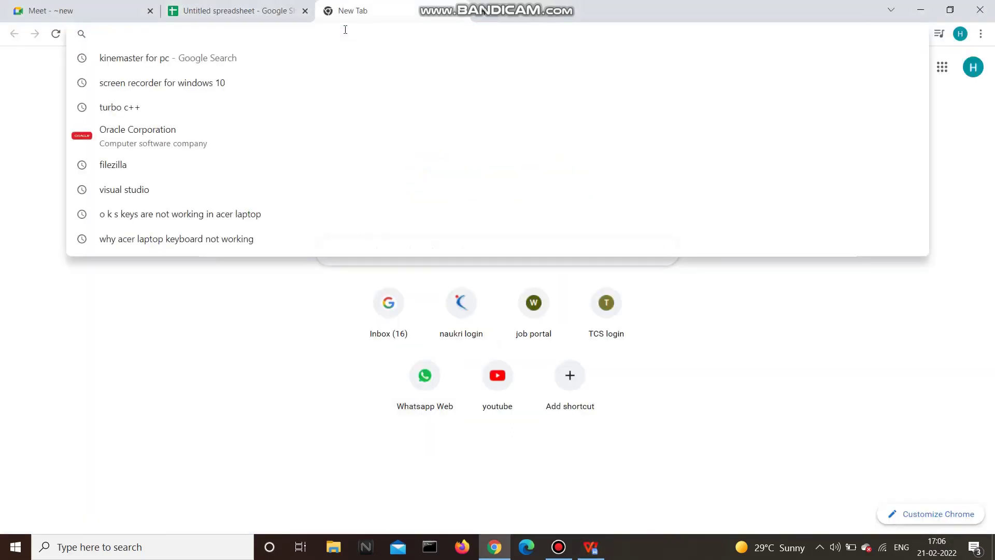
pyautogui.write('slide.new')
pyautogui.press('Return')
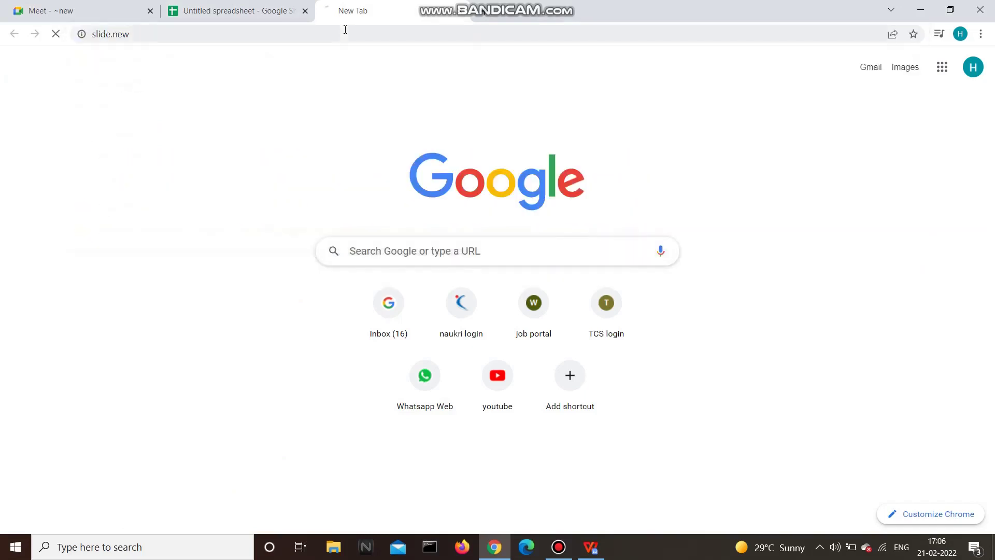
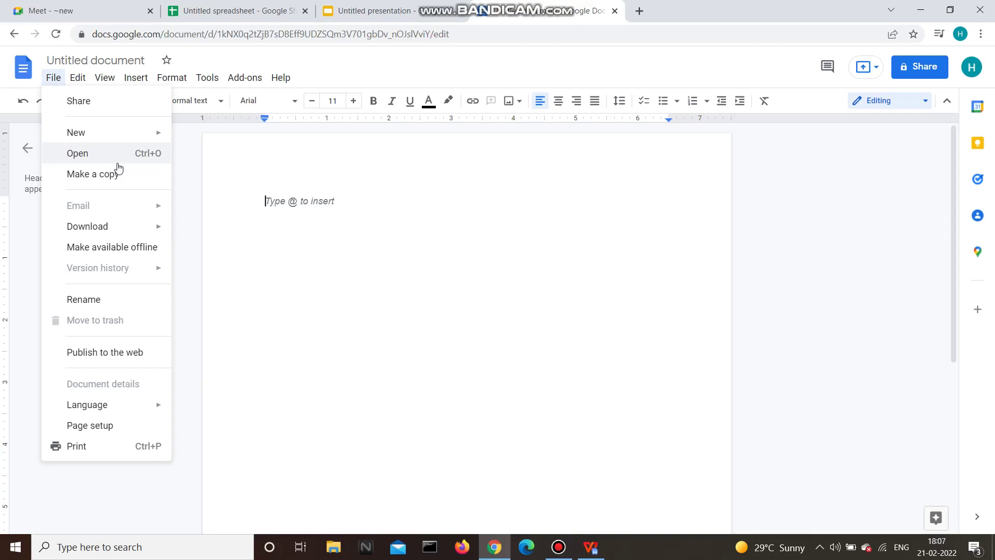
# - Close the Google document's file commands and highlight the Keep.new description in the WPS Office tricks document, cancelling its save dialog
pyautogui.click(229, 215)
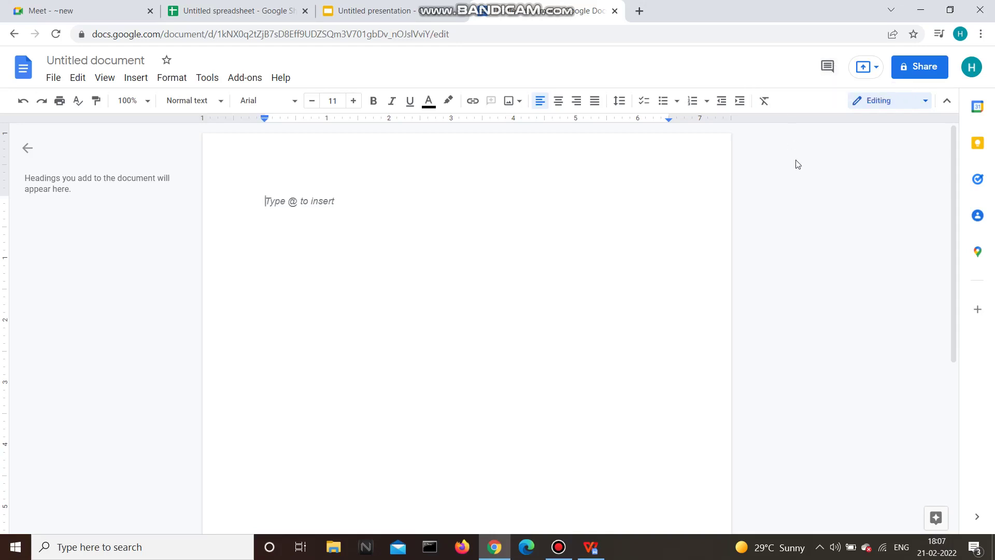
pyautogui.click(591, 547)
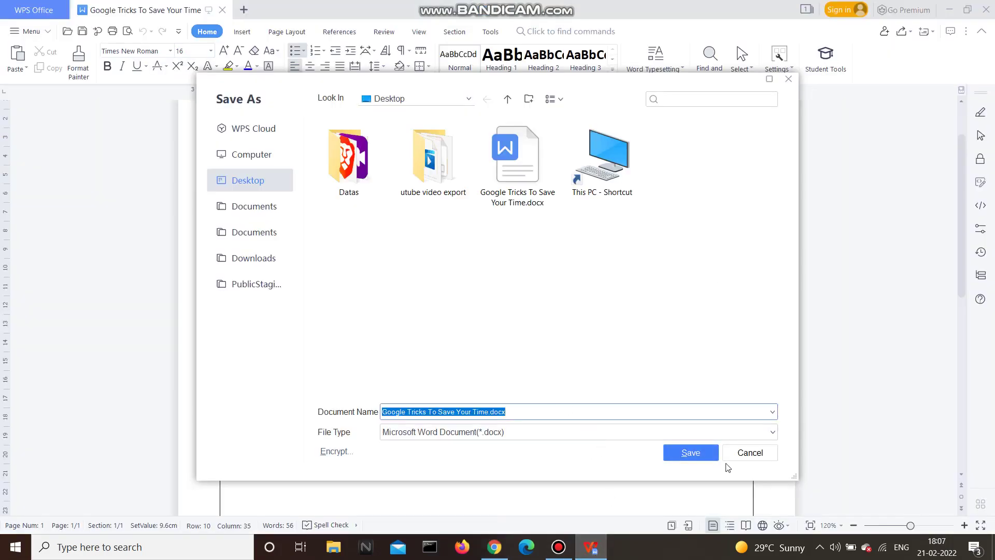
pyautogui.click(750, 452)
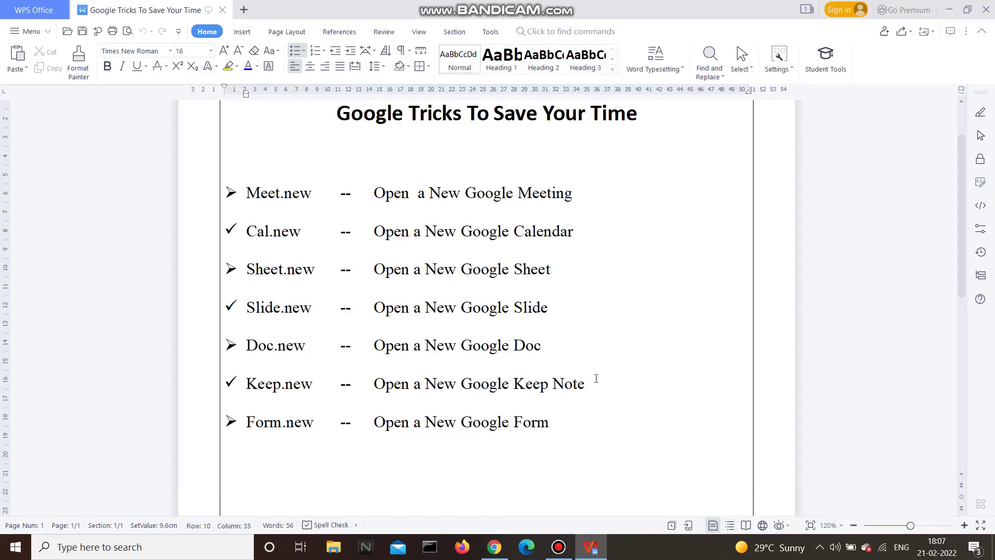
pyautogui.moveTo(595, 382); pyautogui.dragTo(410, 382)
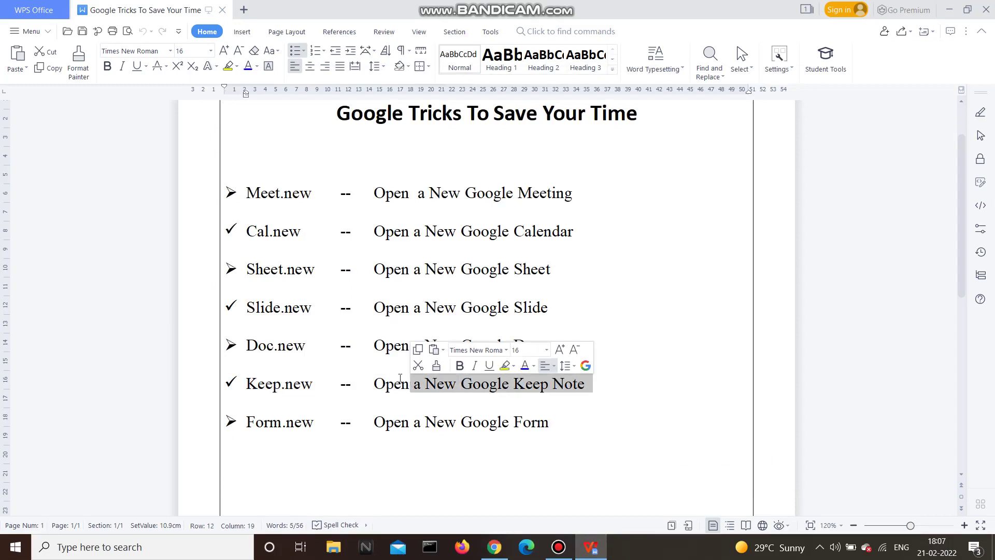
pyautogui.click(400, 379)
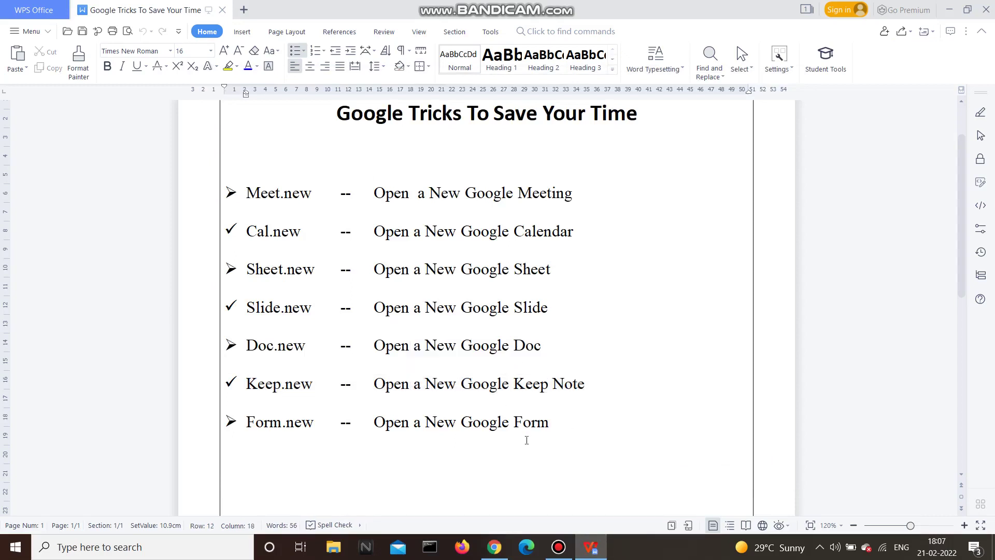
# - Return to Chrome and open a new Google Keep note in another tab using the keep.new address
pyautogui.moveTo(494, 547)
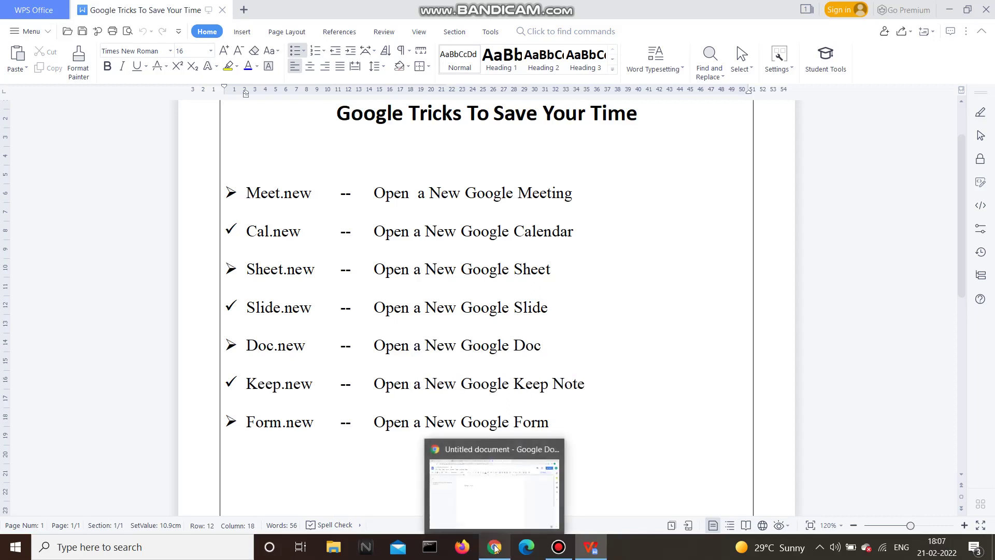
pyautogui.click(487, 508)
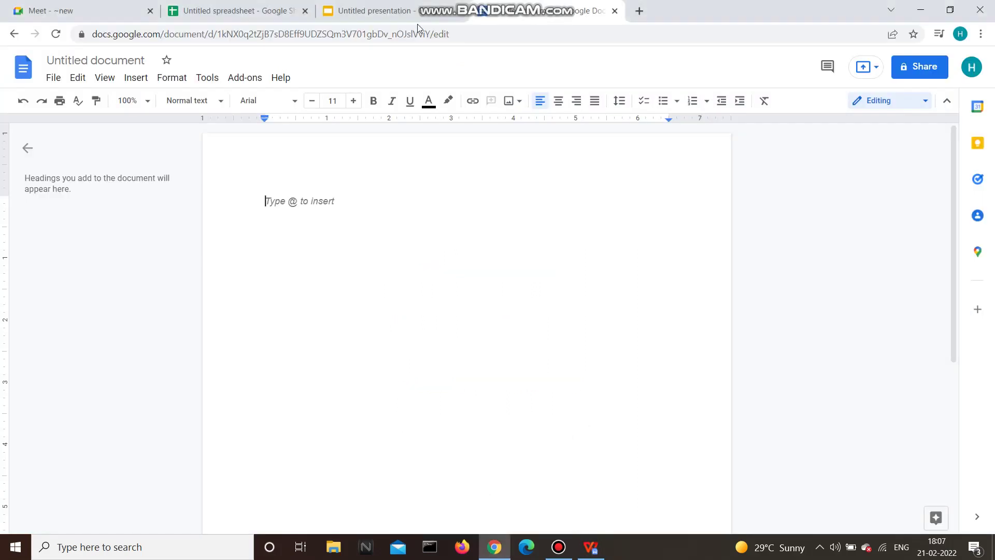
pyautogui.click(640, 10)
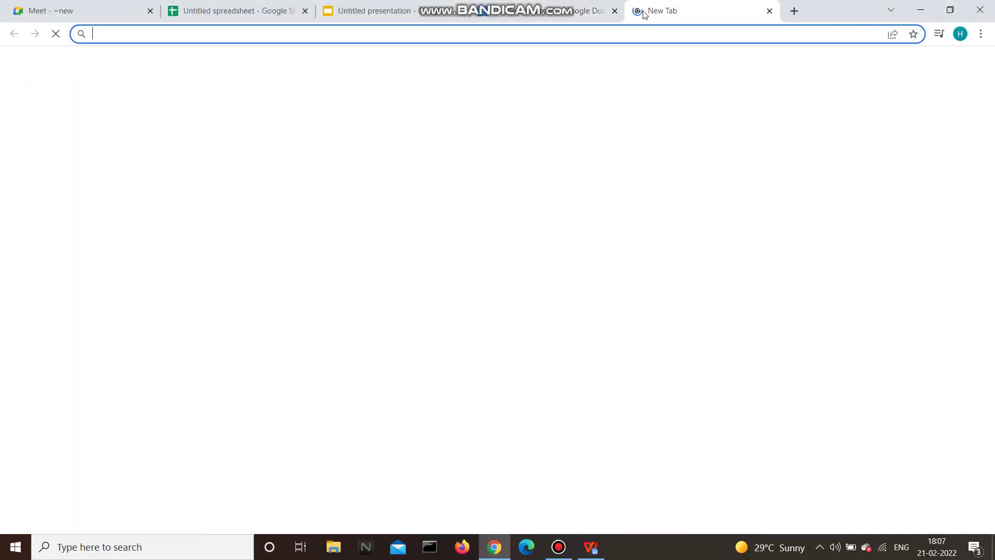
pyautogui.write('keep.new')
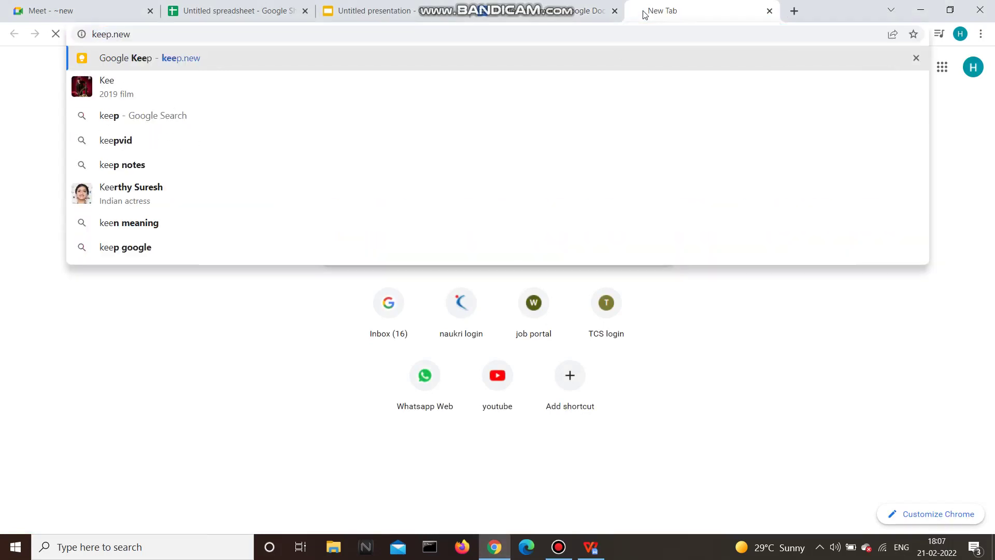
pyautogui.press('Return')
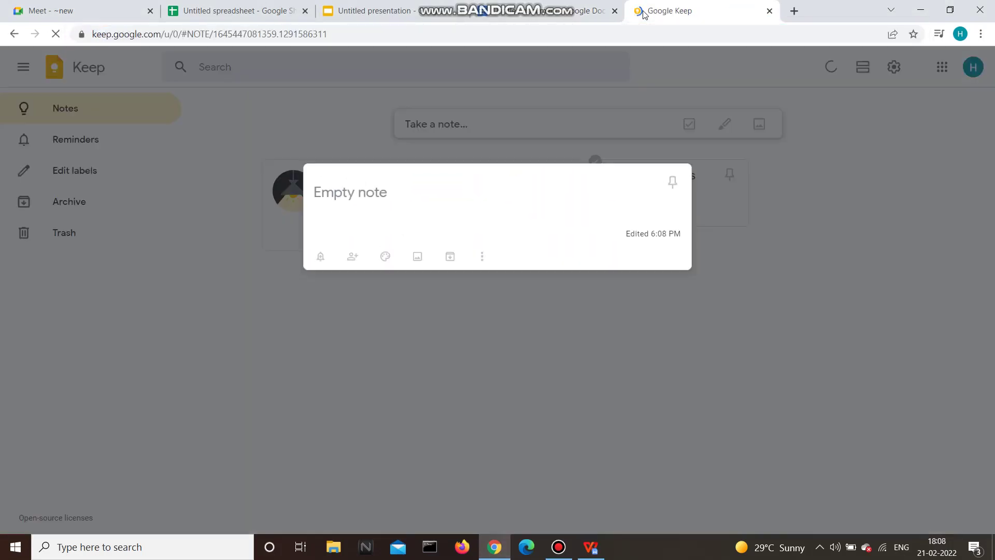
# - Write "Hai" in the new note, close it, and give it the coral red background color
pyautogui.click(354, 219)
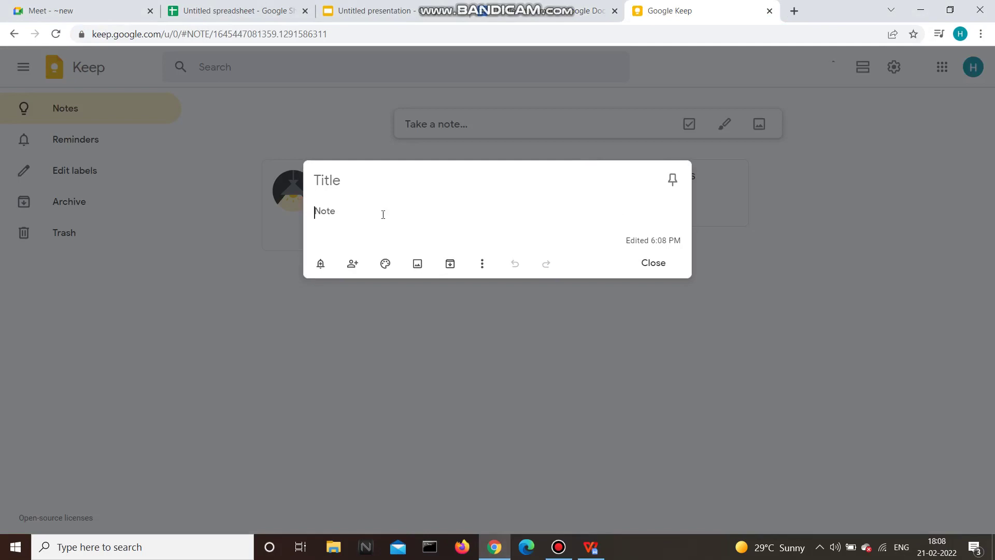
pyautogui.write('Hai')
pyautogui.click(549, 311)
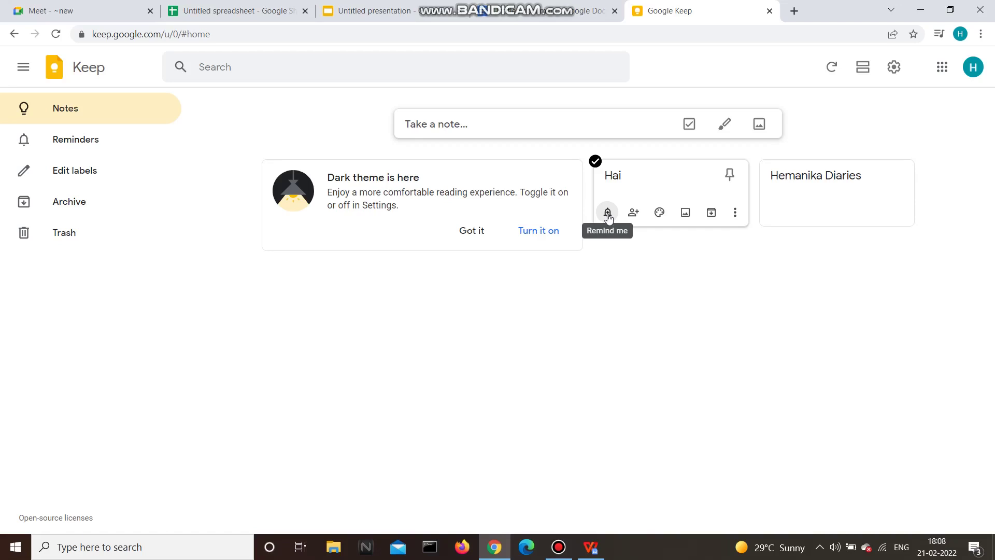
pyautogui.click(654, 221)
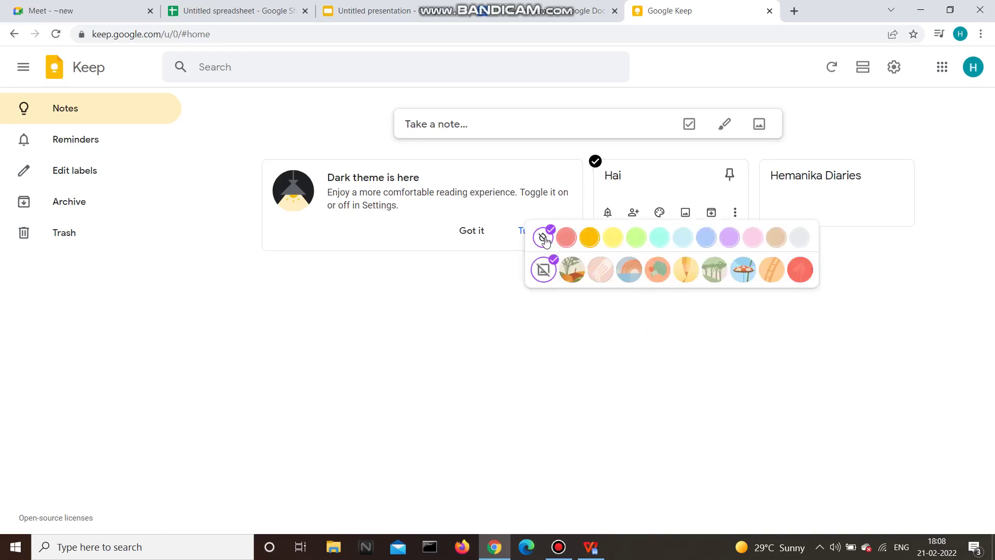
pyautogui.click(565, 239)
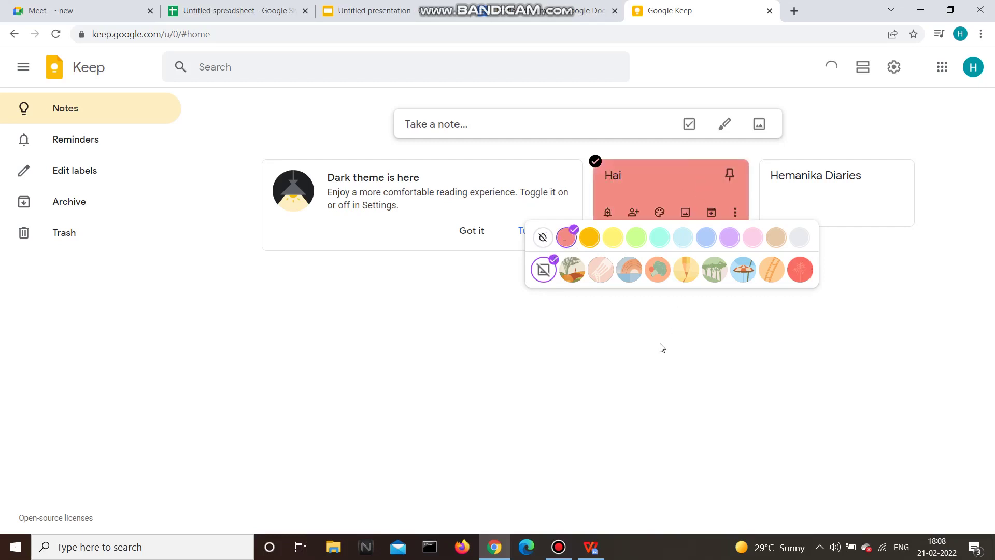
# - View the Hai note's image file selection without choosing a file, and look at its additional actions
pyautogui.click(686, 212)
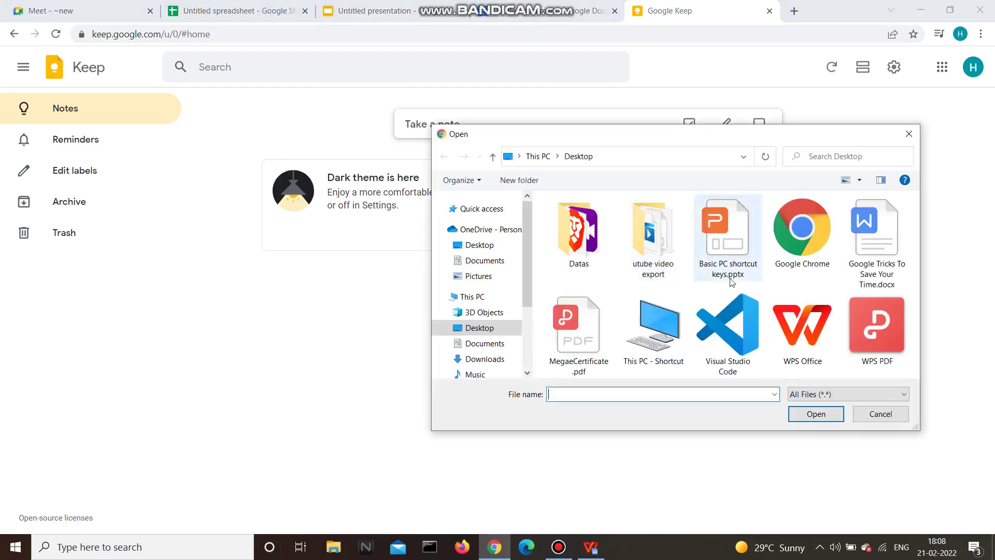
pyautogui.click(879, 414)
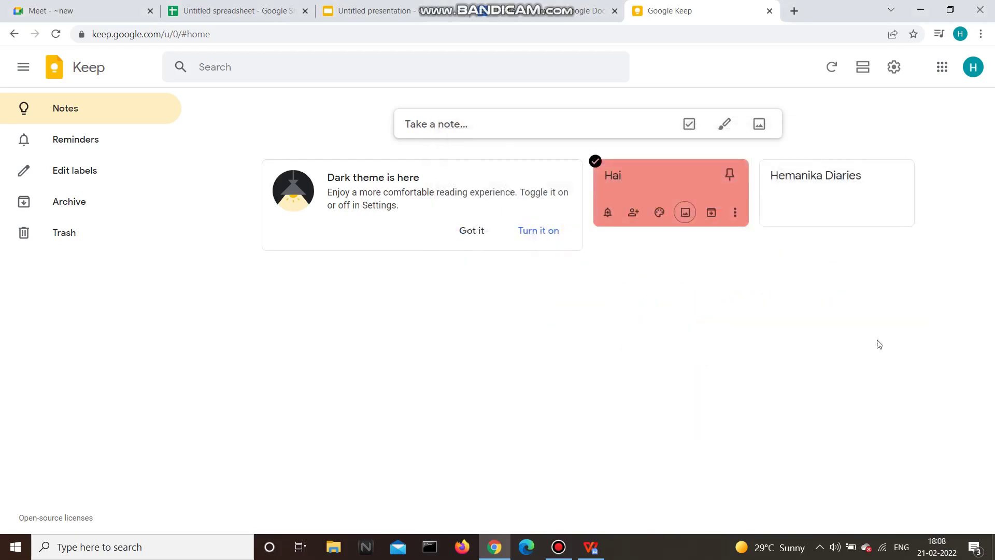
pyautogui.click(741, 215)
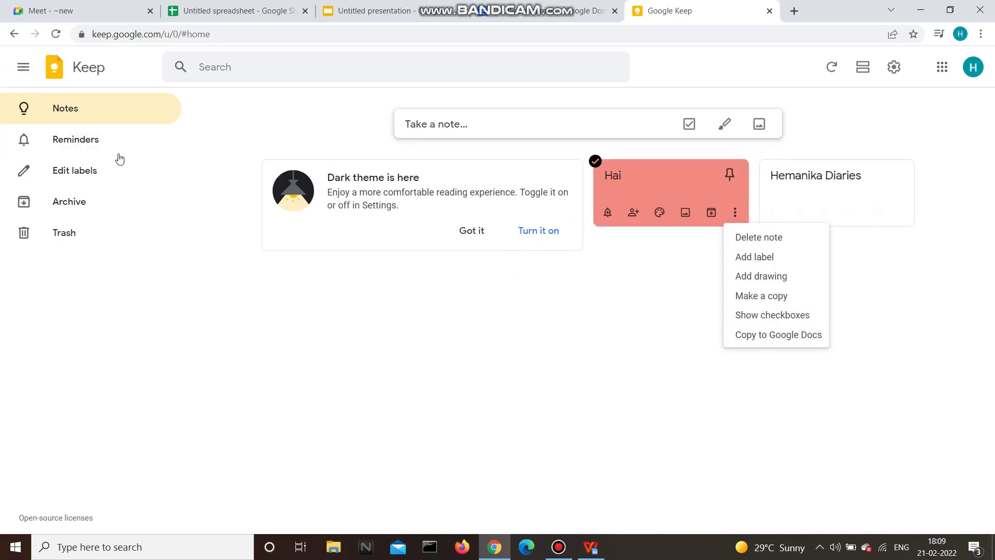
# - View the Keep Reminders page in list layout and return it to grid layout
pyautogui.click(62, 143)
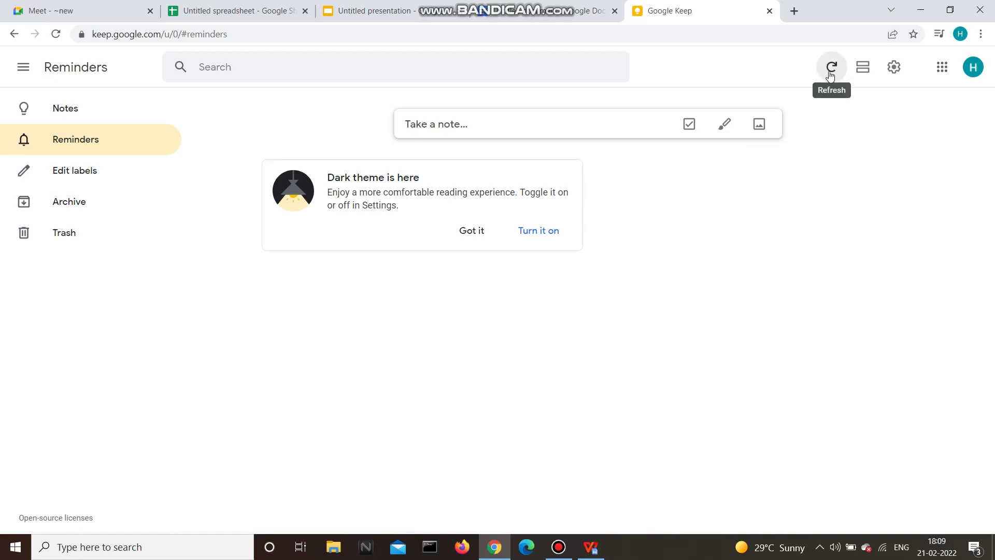
pyautogui.click(856, 76)
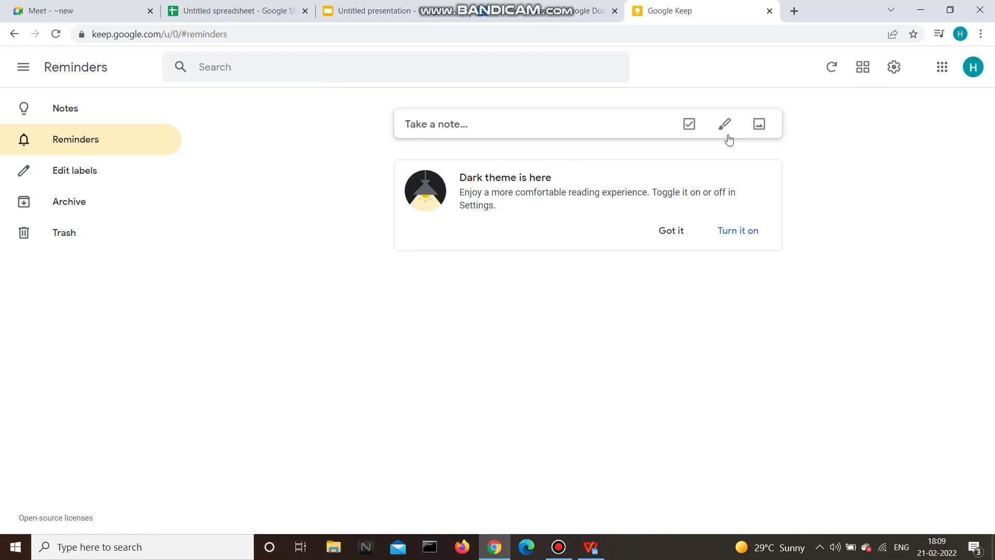
pyautogui.click(854, 64)
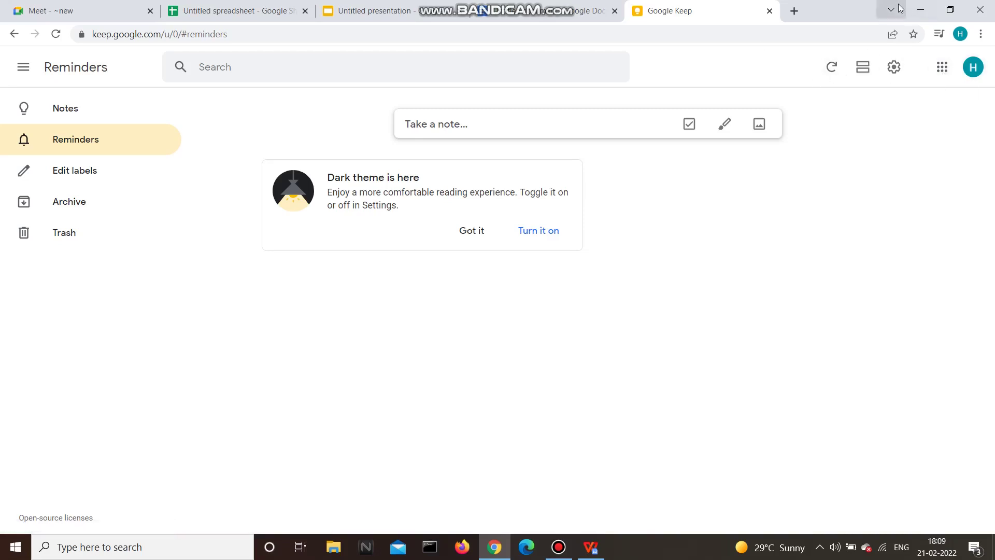
# - Switch to the WPS Office tricks document, highlight the Form.new entry, and return to Chrome
pyautogui.click(594, 540)
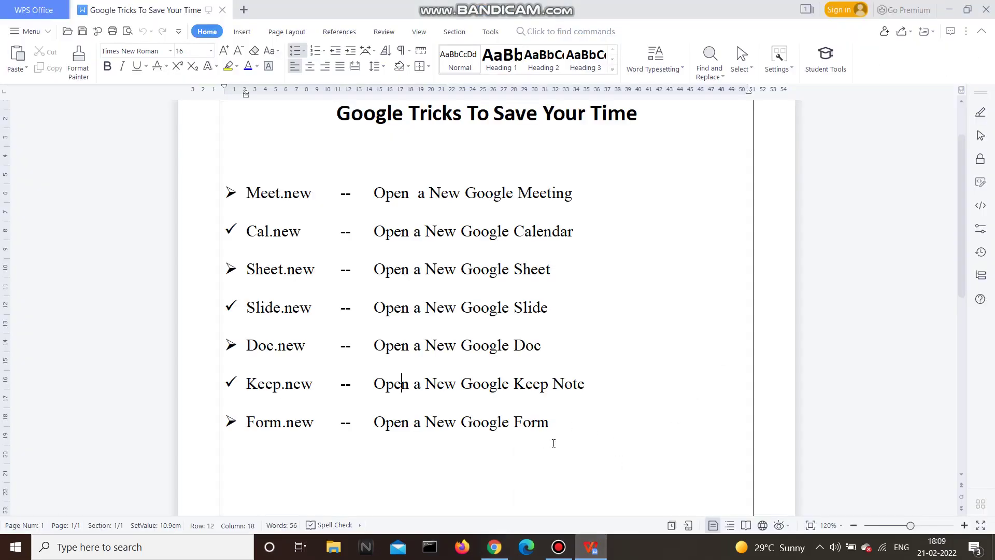
pyautogui.moveTo(549, 440); pyautogui.dragTo(282, 443)
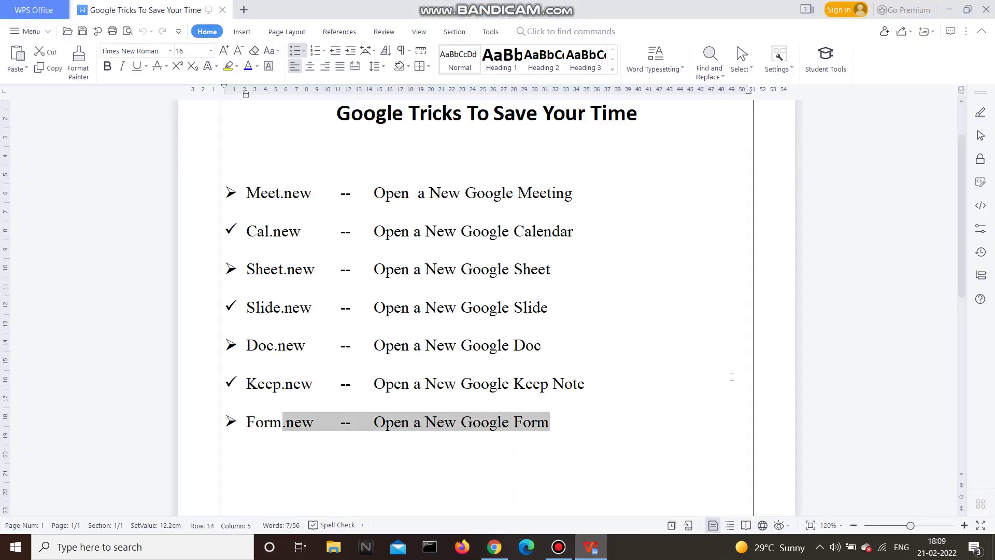
pyautogui.click(956, 9)
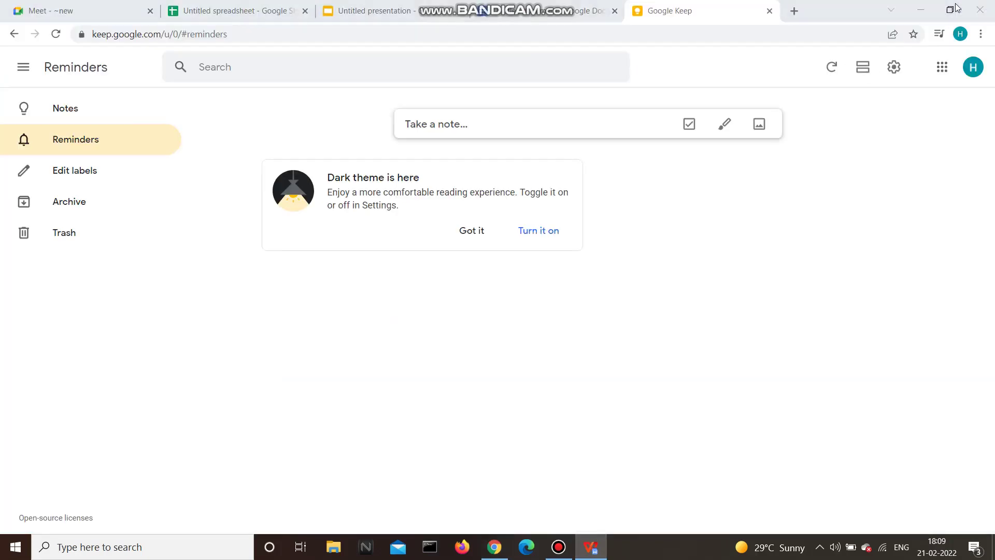
# - Open a new Google Form in another tab using the form.new address and dismiss the question reuse tip
pyautogui.click(794, 11)
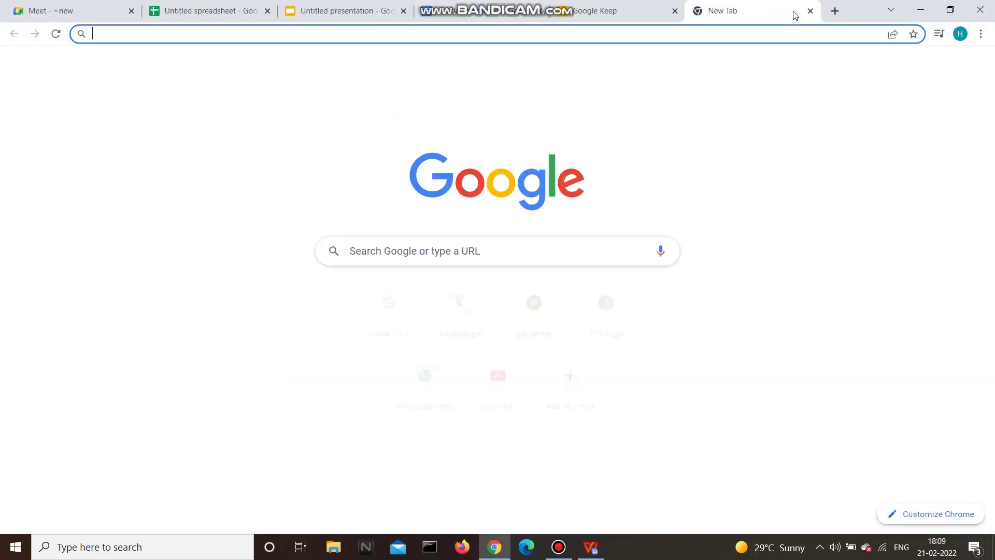
pyautogui.write('form.new')
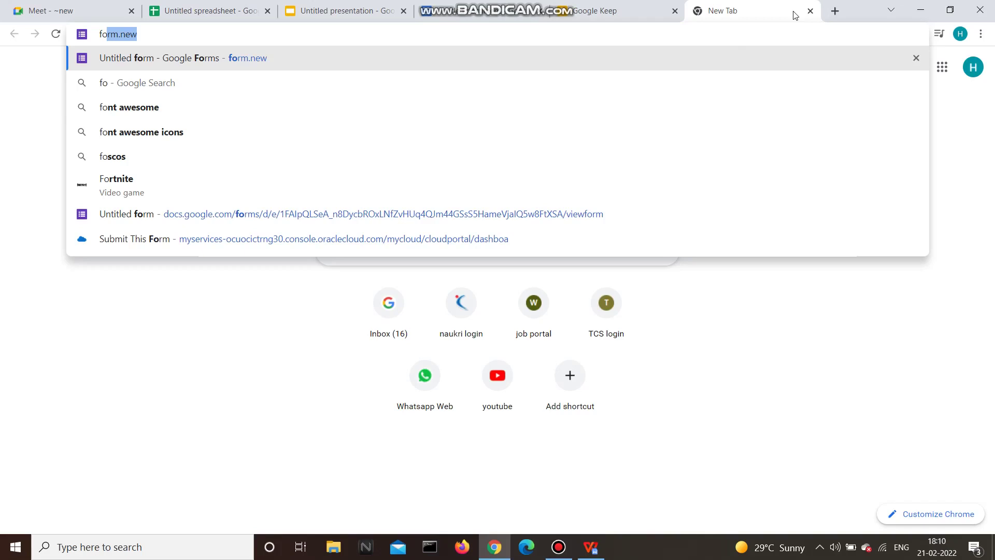
pyautogui.press('Return')
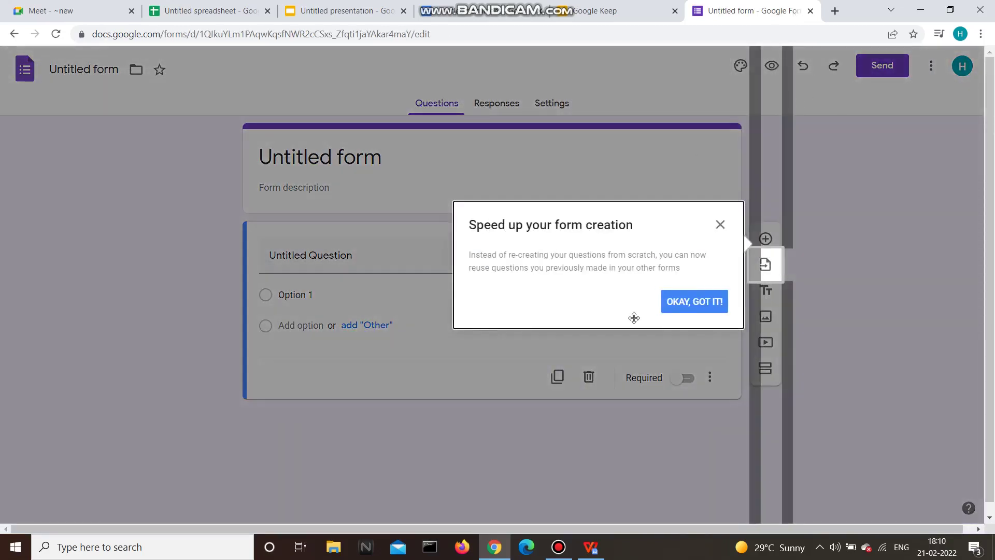
pyautogui.click(686, 306)
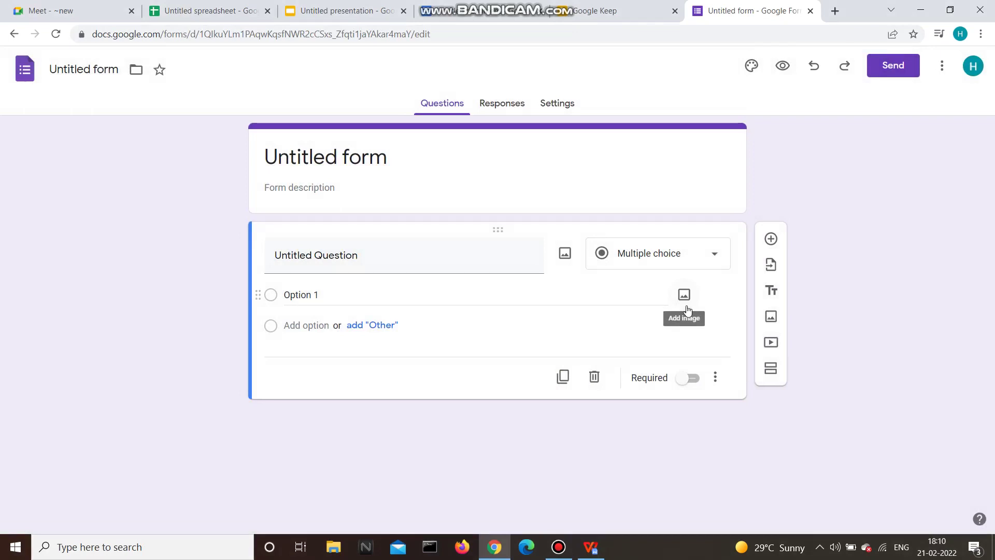
# - Change the untitled question to the Checkboxes type and set its question text to "Welcome"
pyautogui.click(669, 255)
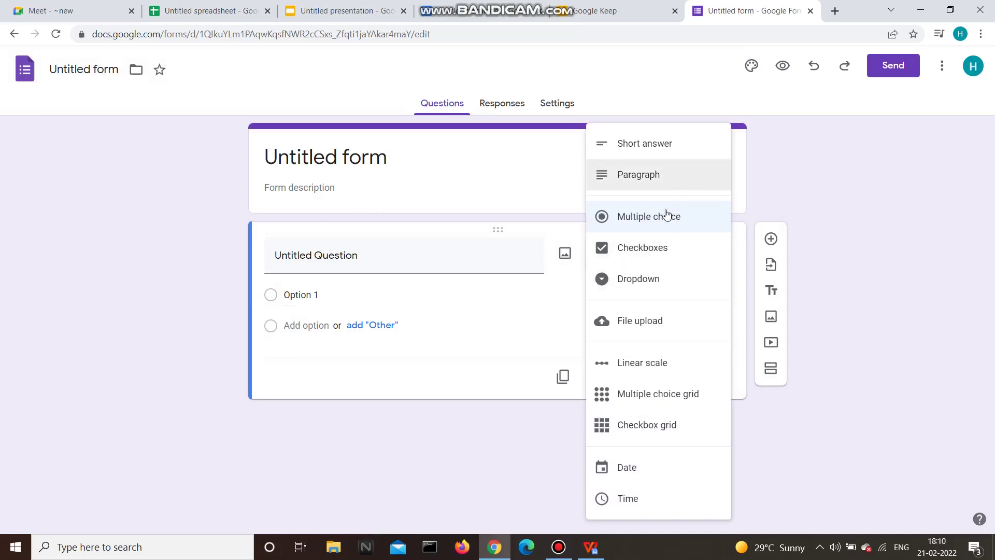
pyautogui.click(617, 249)
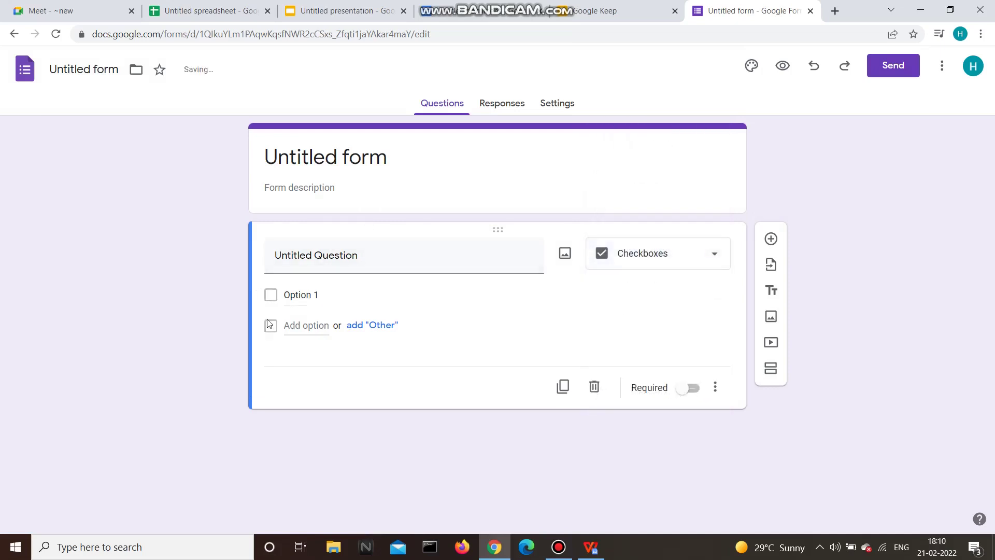
pyautogui.click(472, 247)
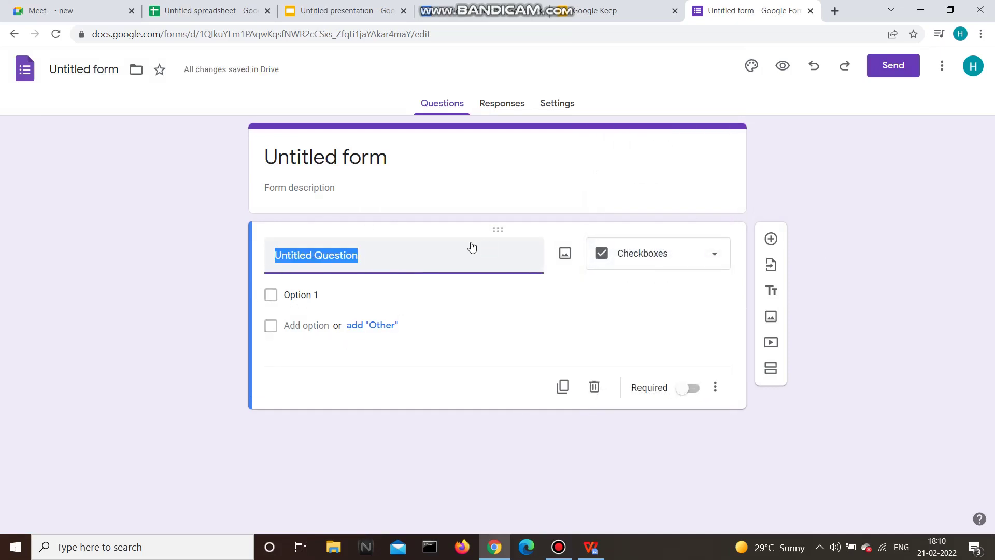
pyautogui.write('W')
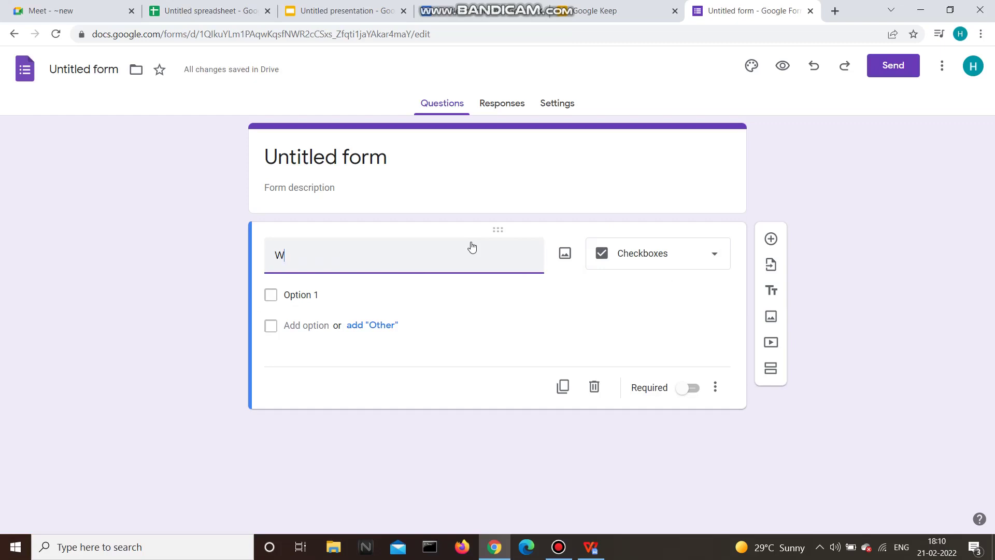
pyautogui.write('elcome')
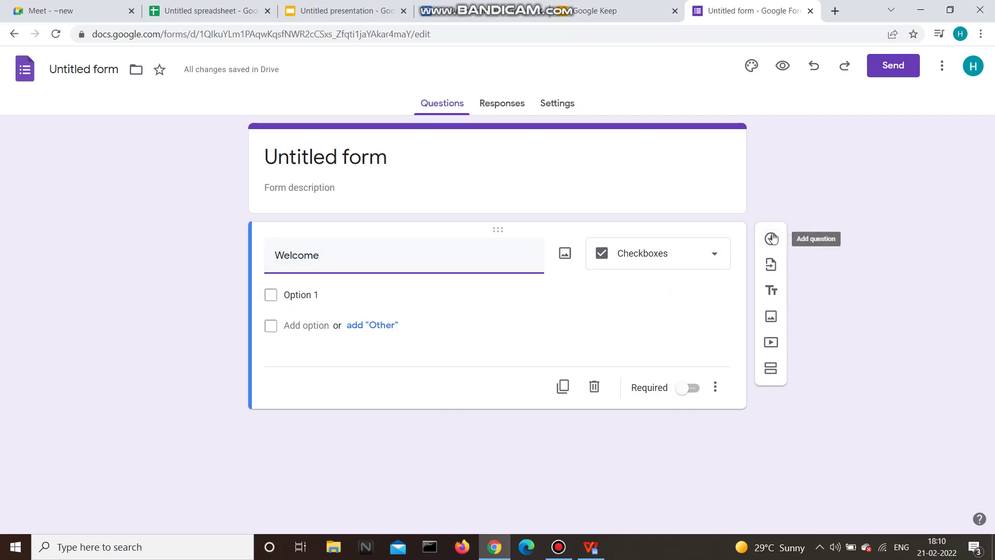
# - View the existing forms available for importing questions and close the selection without choosing one
pyautogui.click(769, 267)
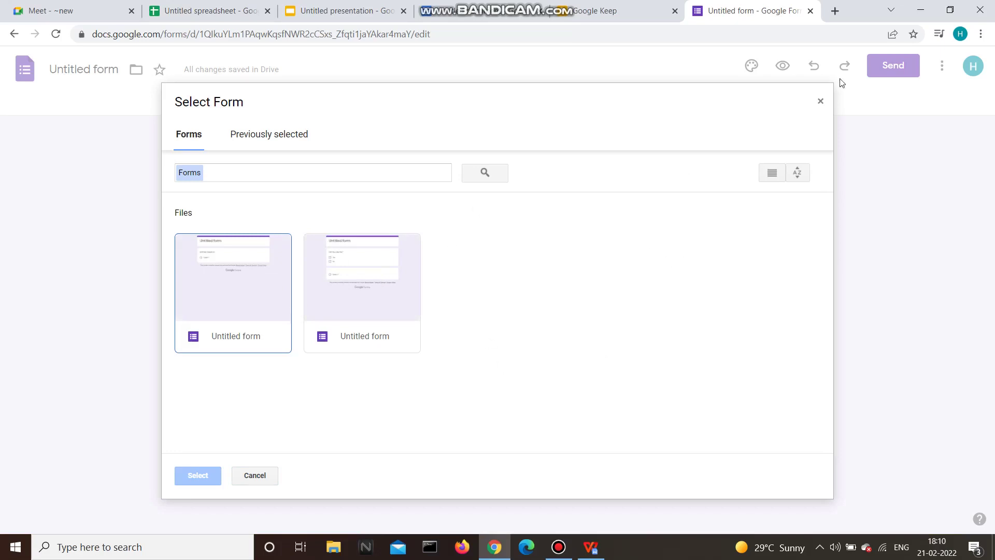
pyautogui.click(821, 101)
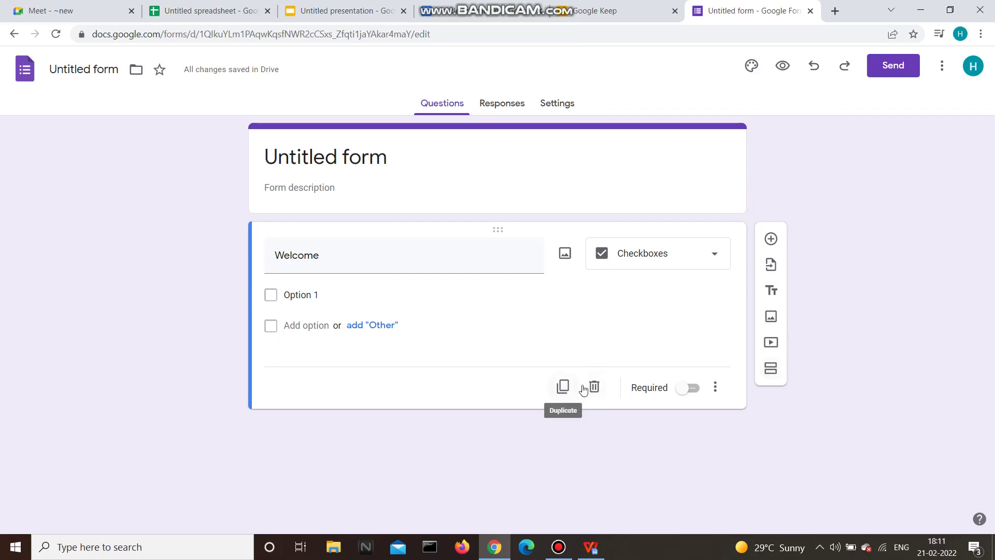
# - Make the Welcome question required and open its additional options
pyautogui.click(690, 388)
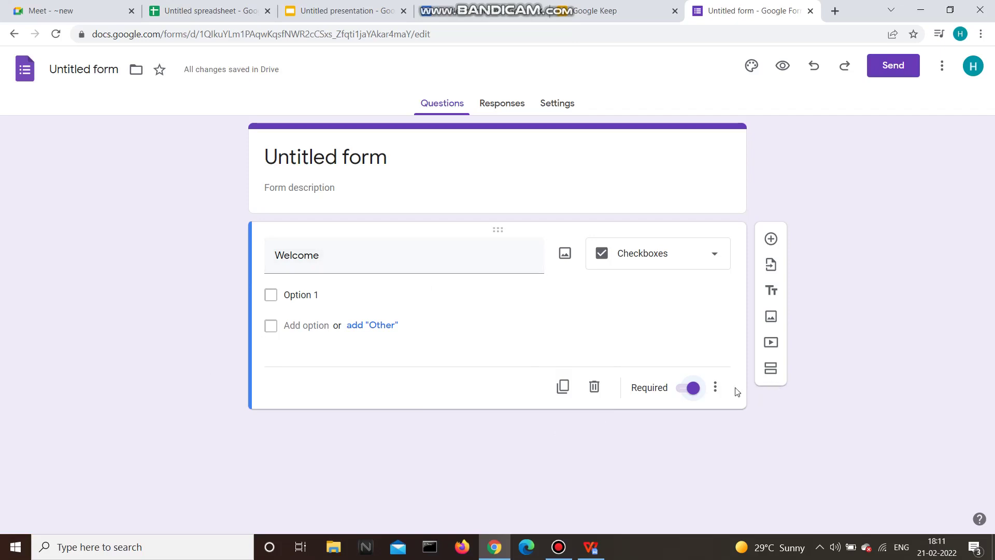
pyautogui.click(716, 386)
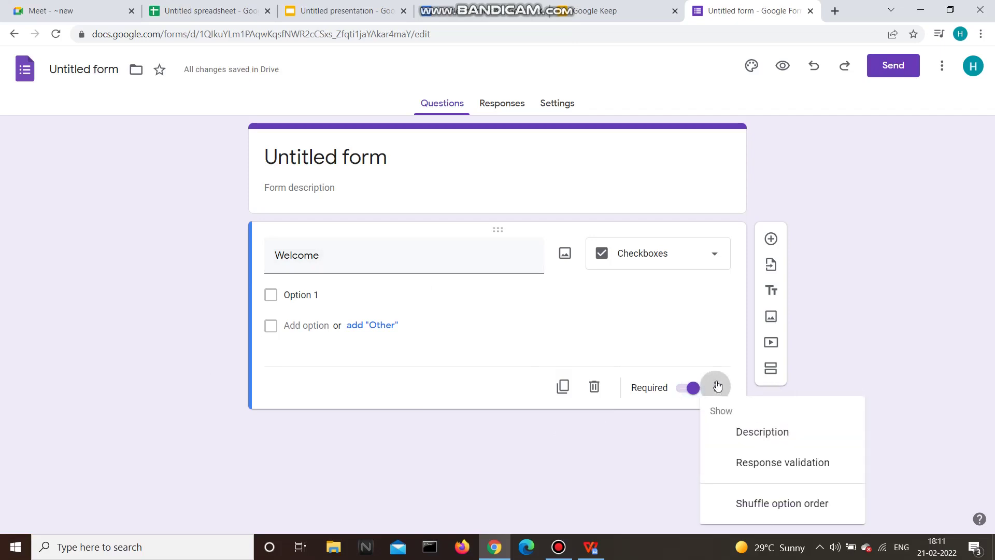